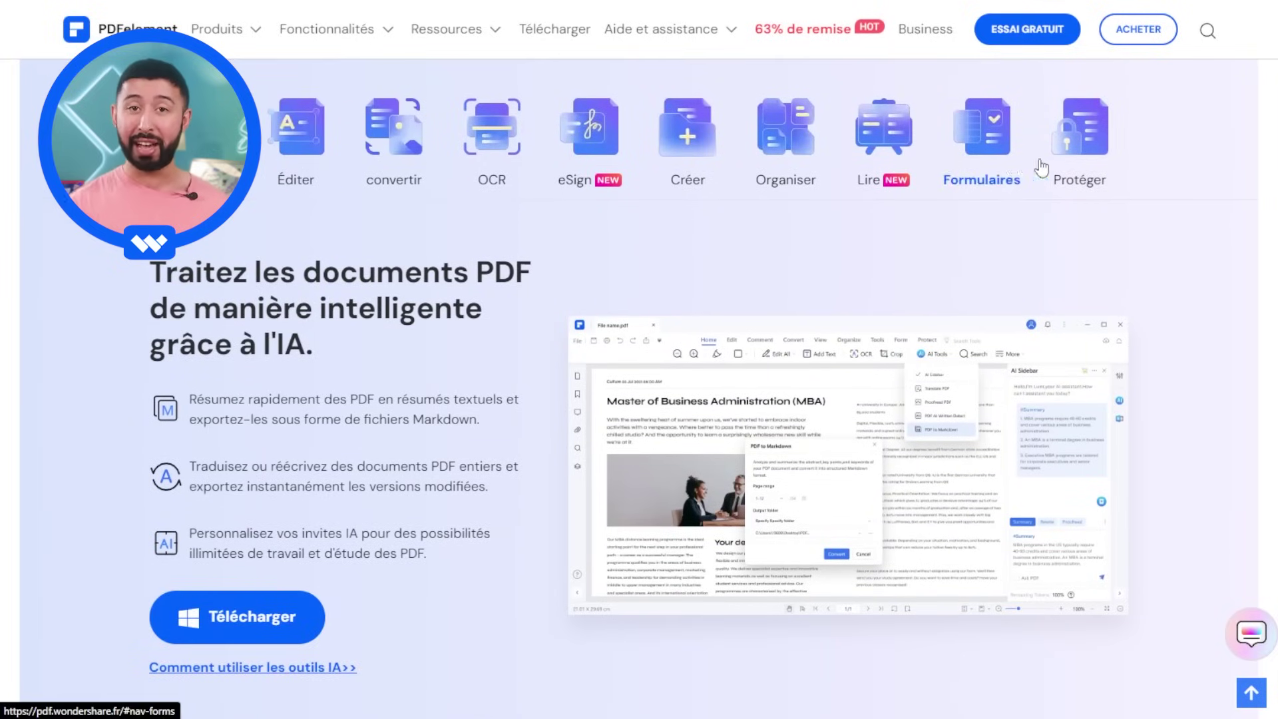
- Open the eSign feature section on the PDFelement website
left_click(579, 170)
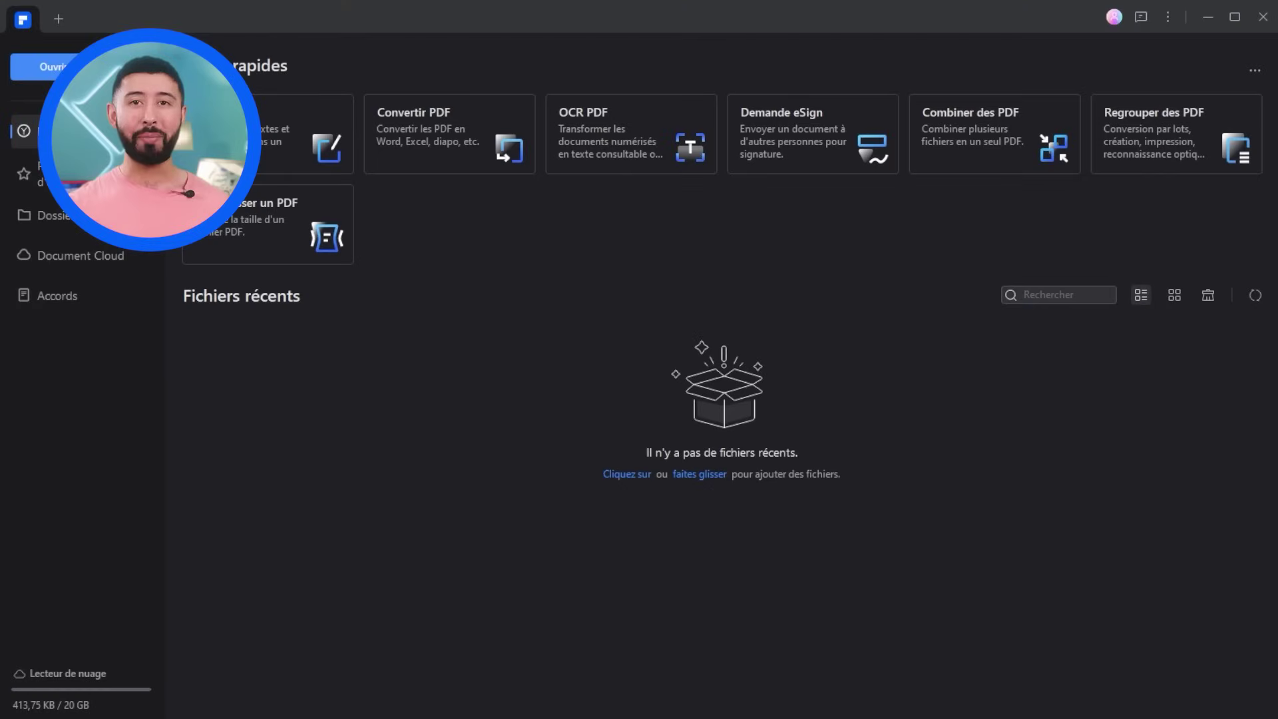
- Open partnership-agreement-fr.pdf and start a Demande eSign request from the Protection tools
left_click_drag(320, 476, 677, 314)
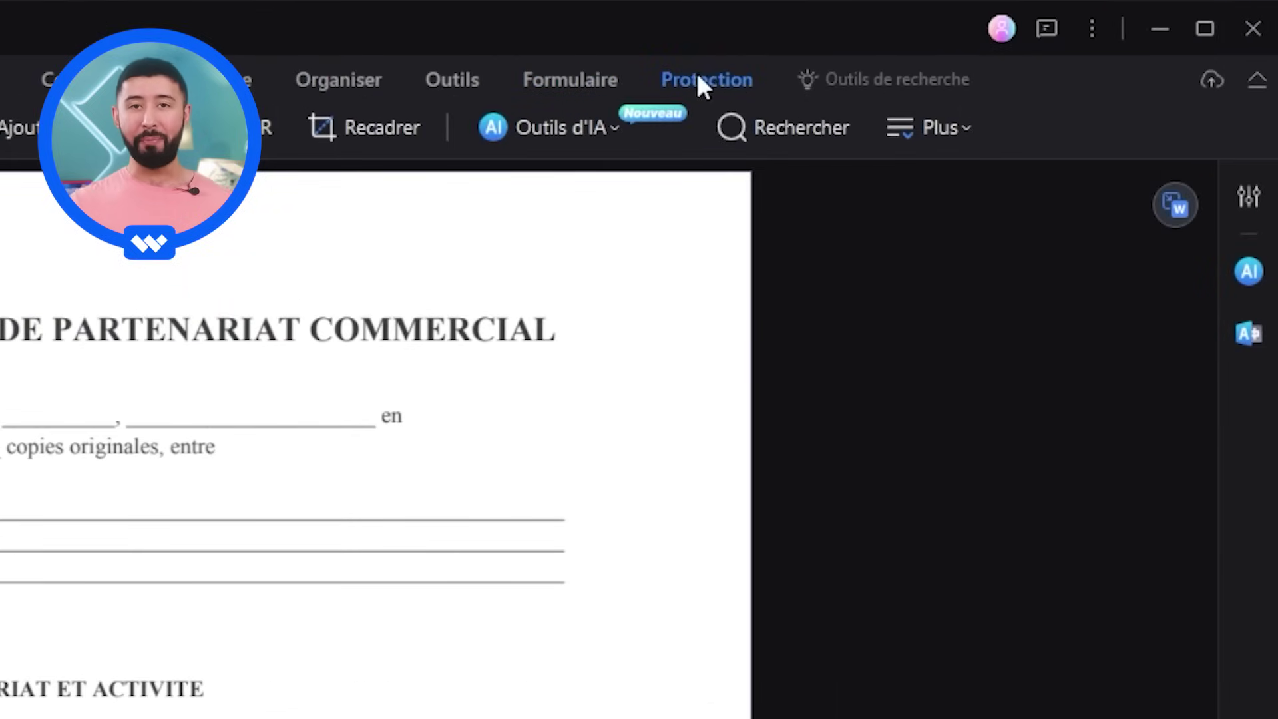
left_click(745, 87)
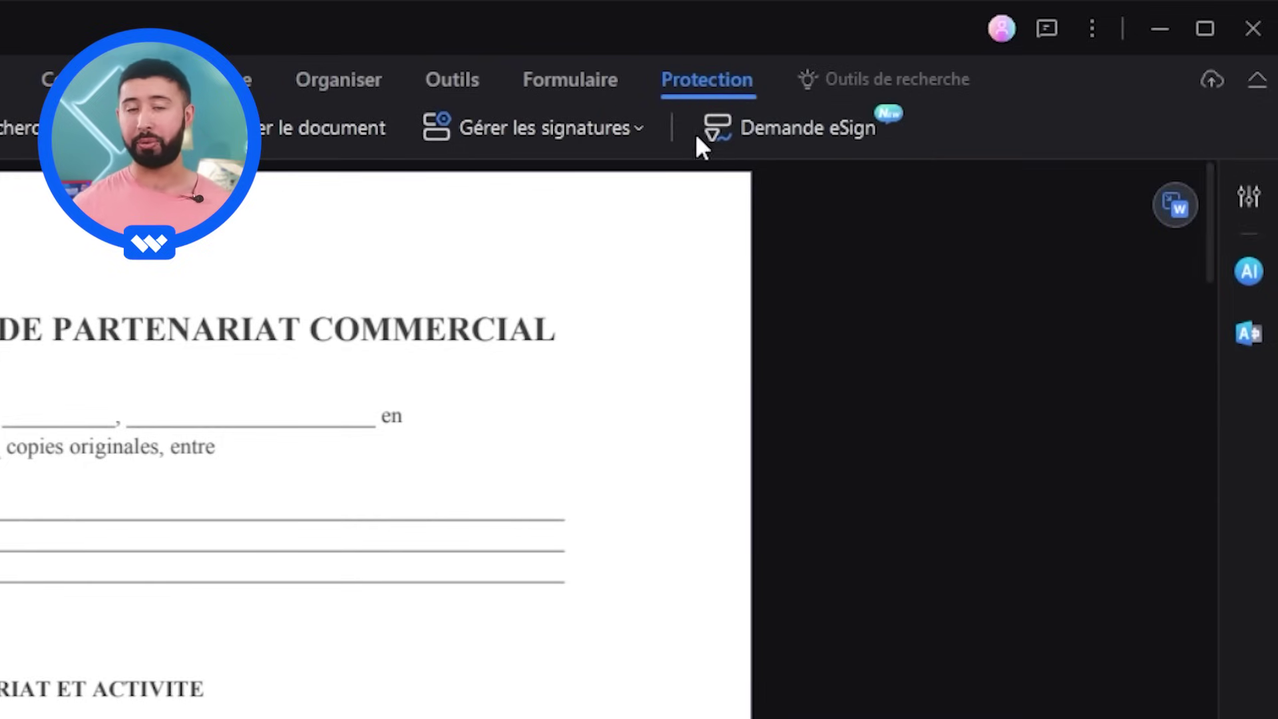
left_click(726, 129)
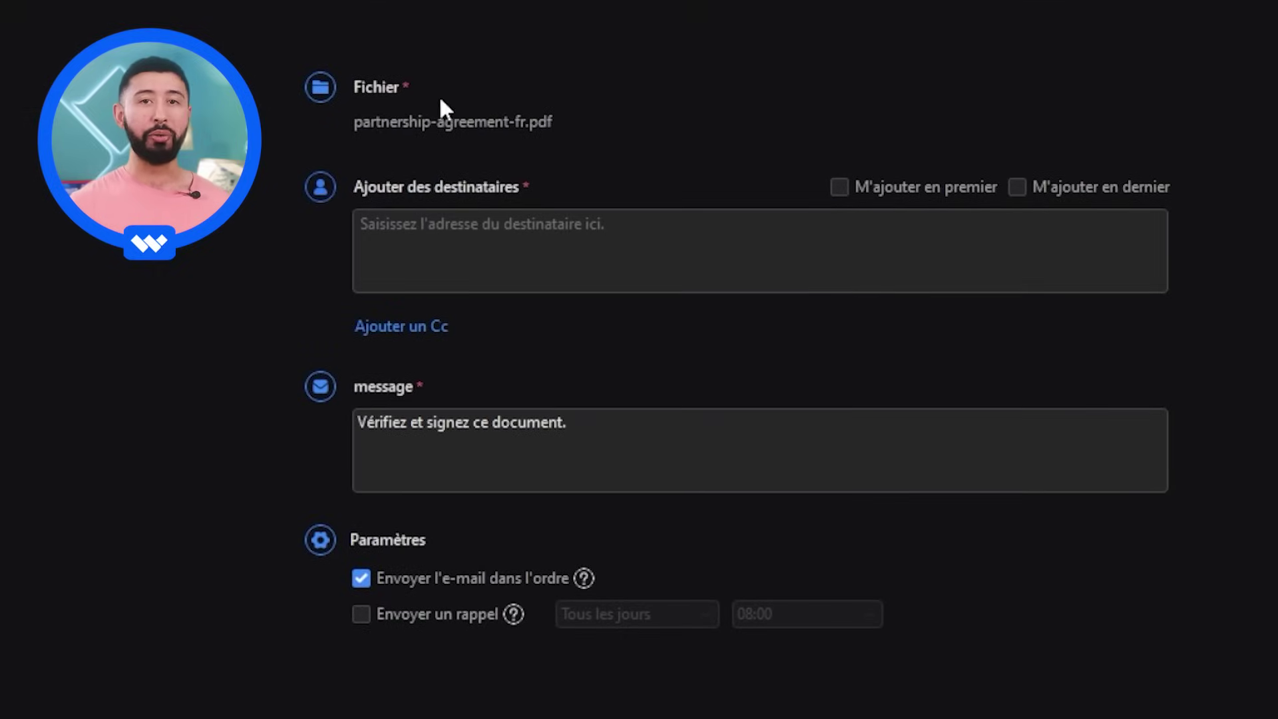
- Enter the partner's e-mail as recipient and replace the default message with a contract note
left_click(1127, 287)
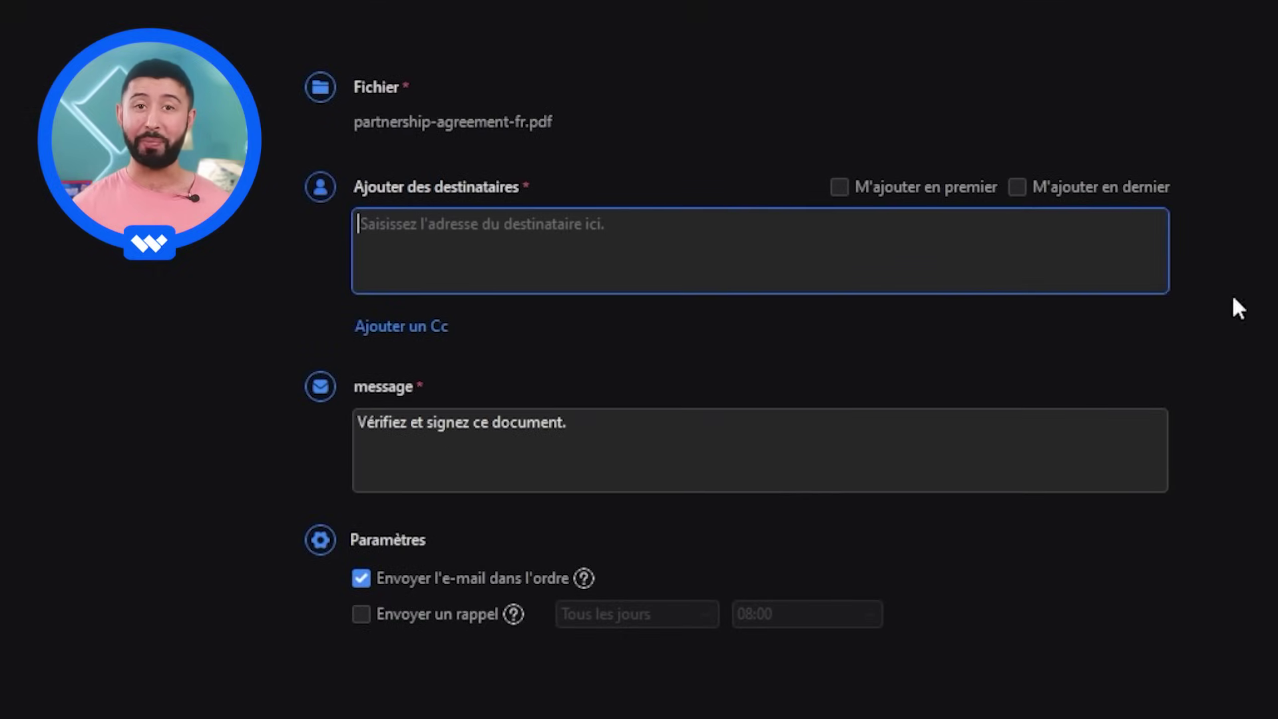
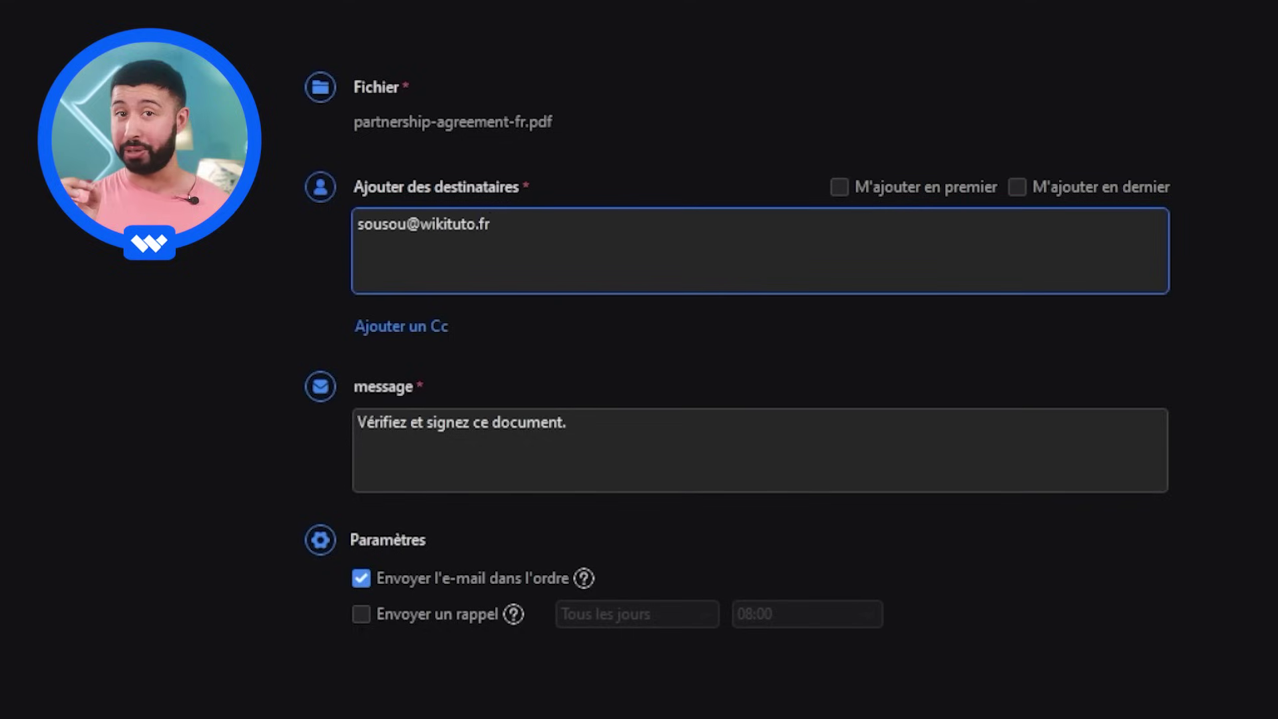
left_click_drag(600, 442, 309, 437)
type("Bonjour Monsieur Sousou, veuillez tro")
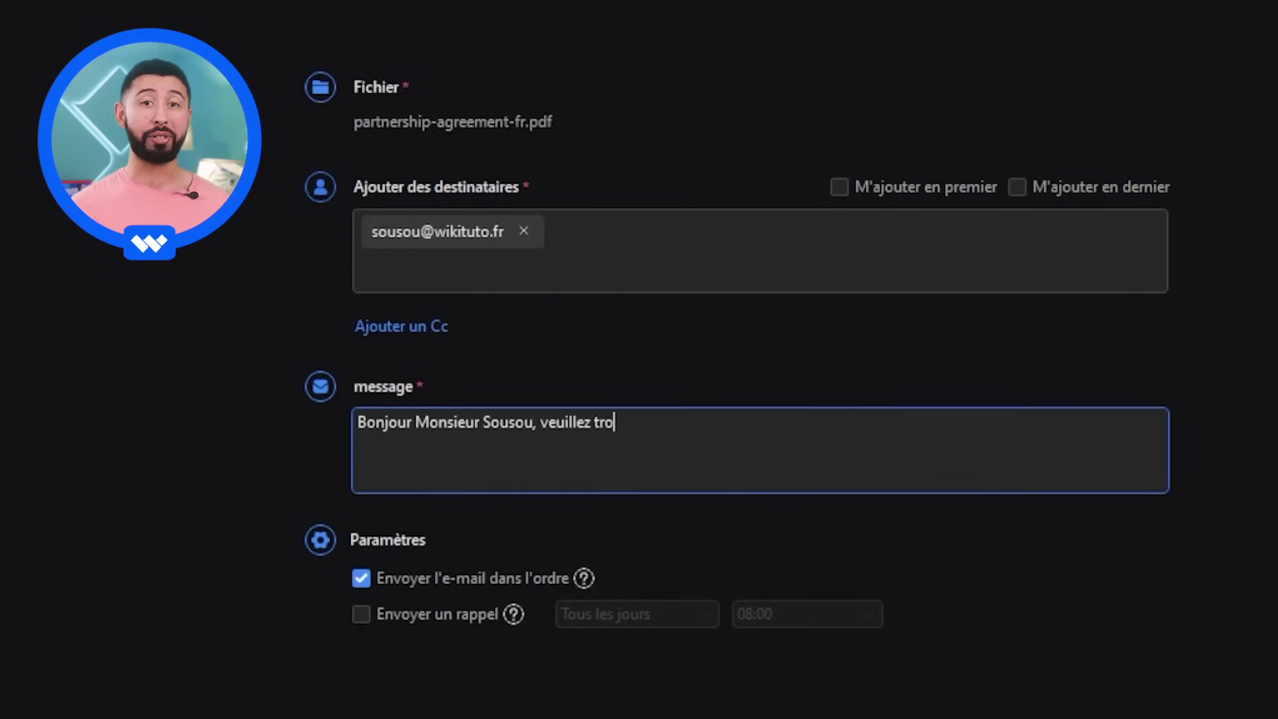
type("uver ci-joint le contrat lié à notre nouve")
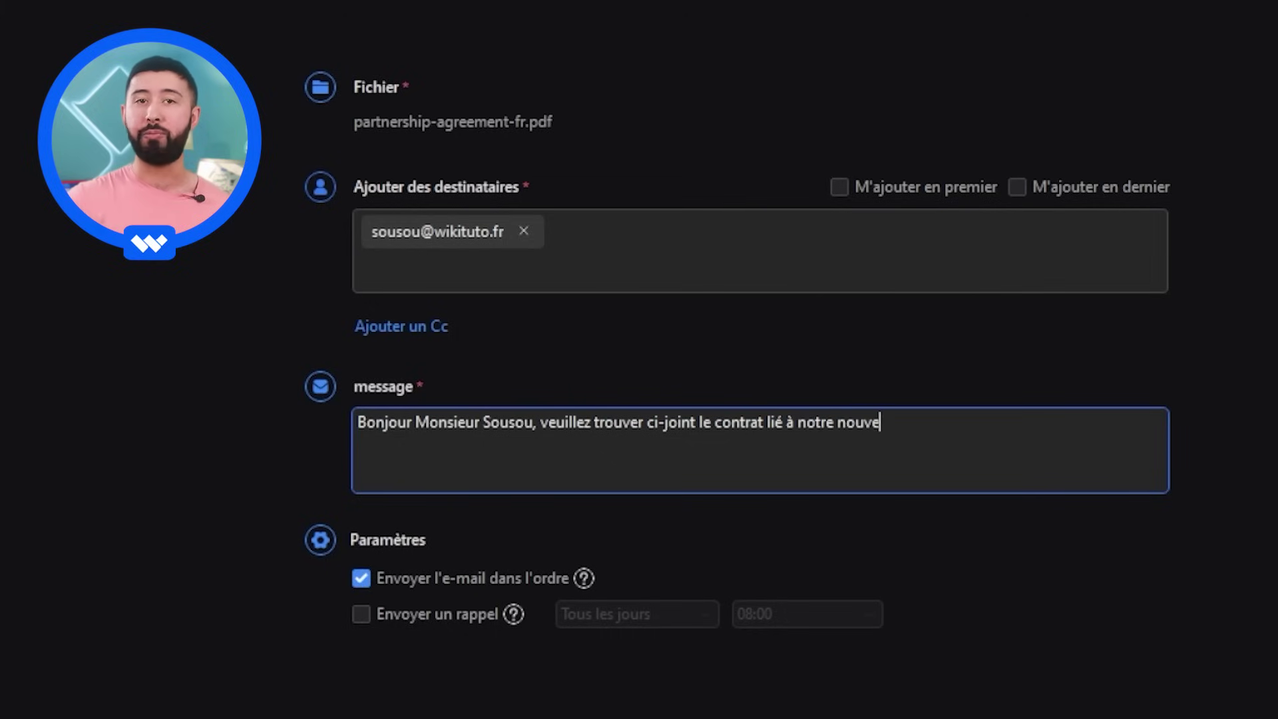
type("au partenariat commercial.")
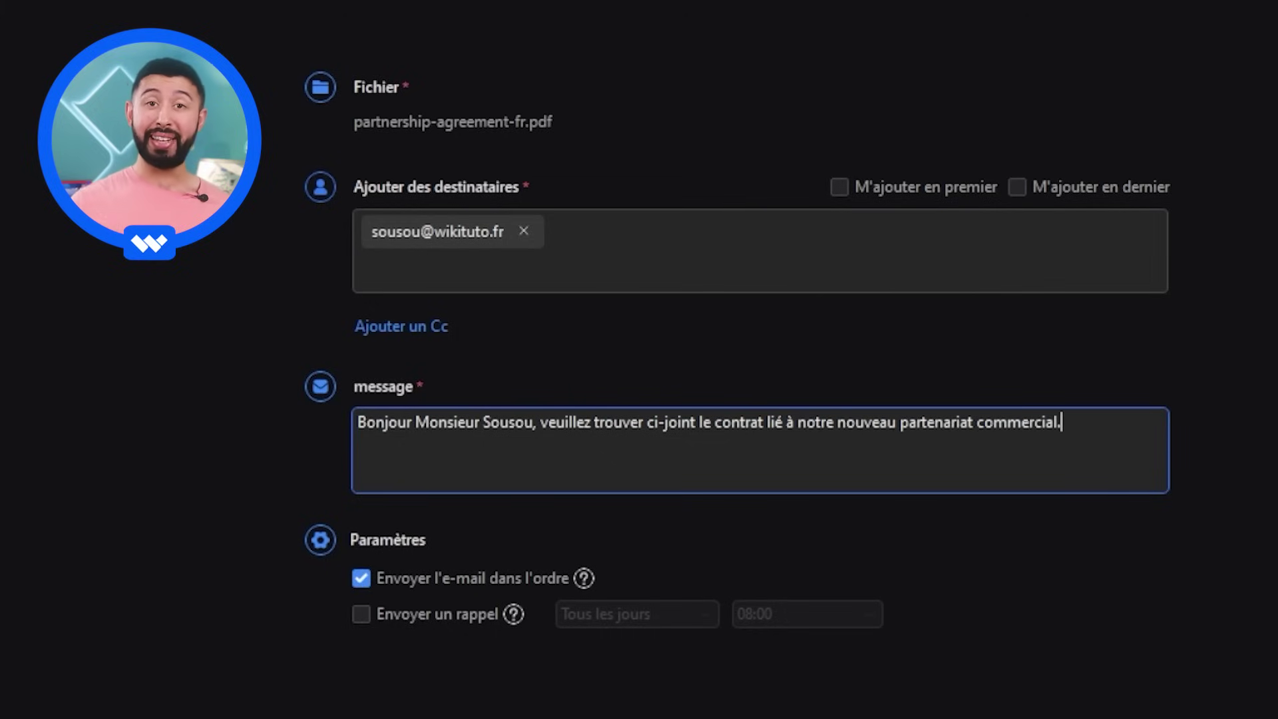
type(" Cordialement.")
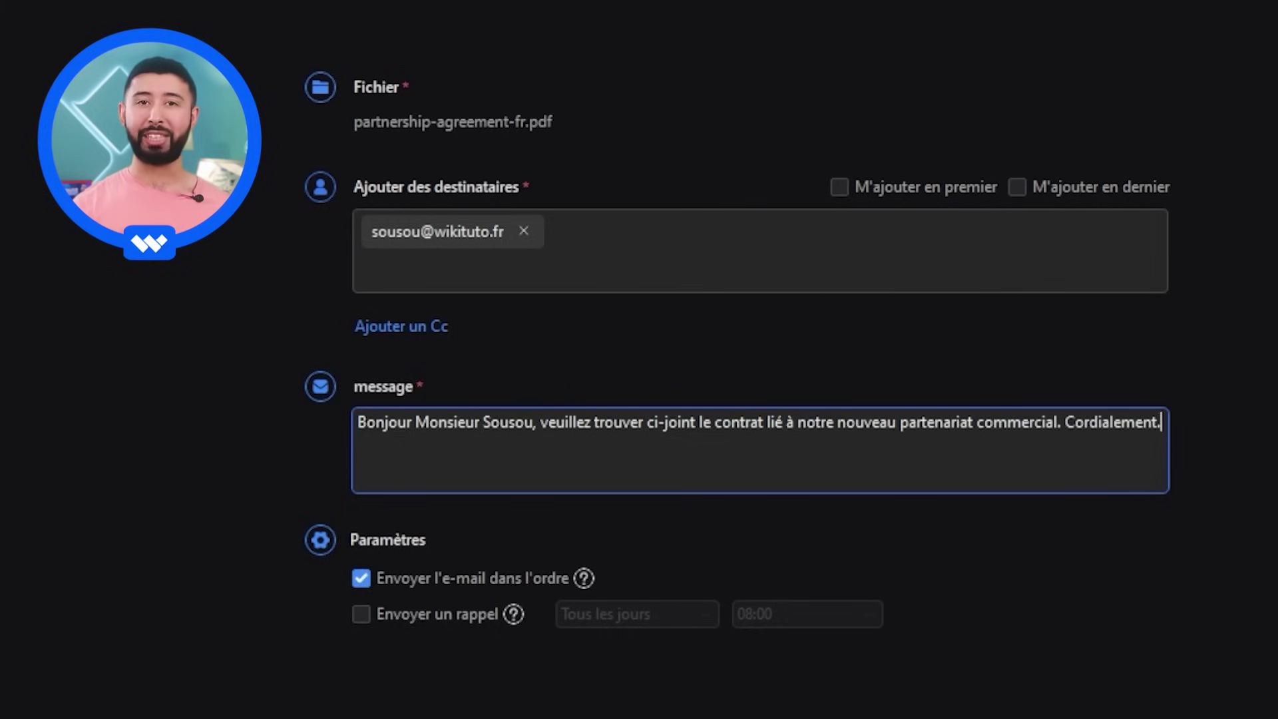
- Try adding yourself as first or last signer, then remove yourself again
left_click(839, 187)
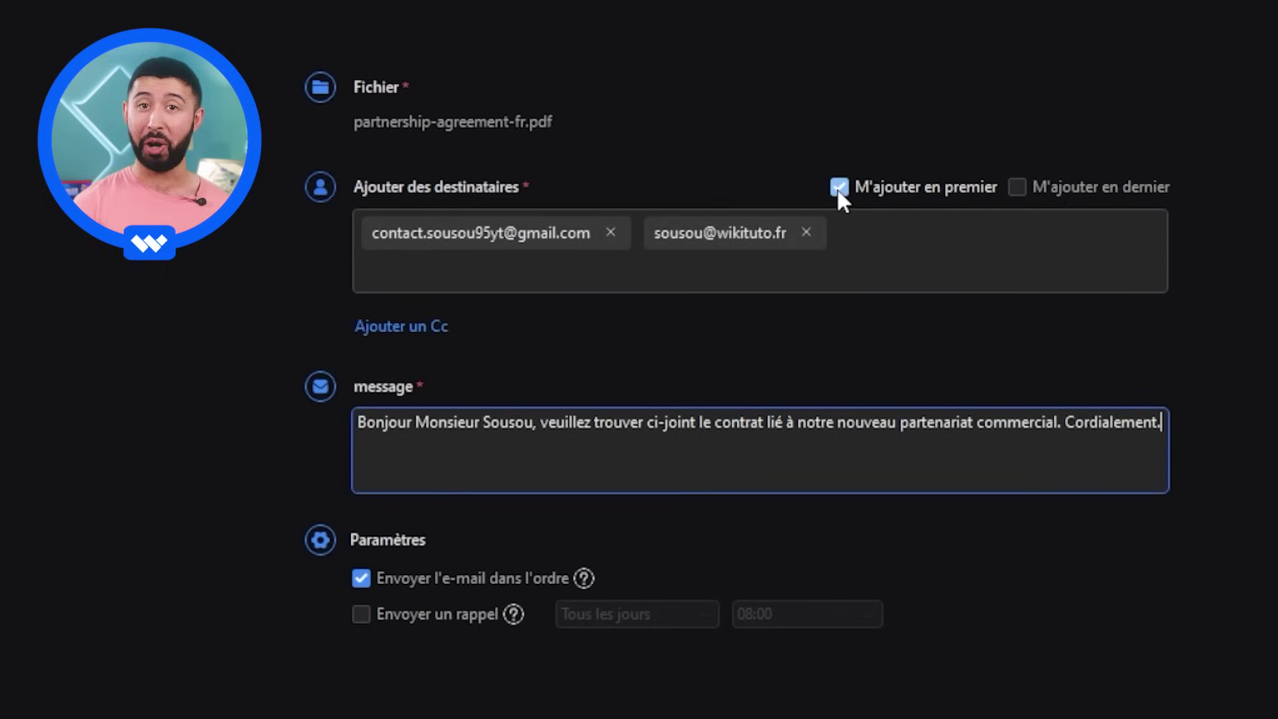
left_click(839, 187)
left_click(1018, 187)
left_click(1017, 188)
left_click(733, 268)
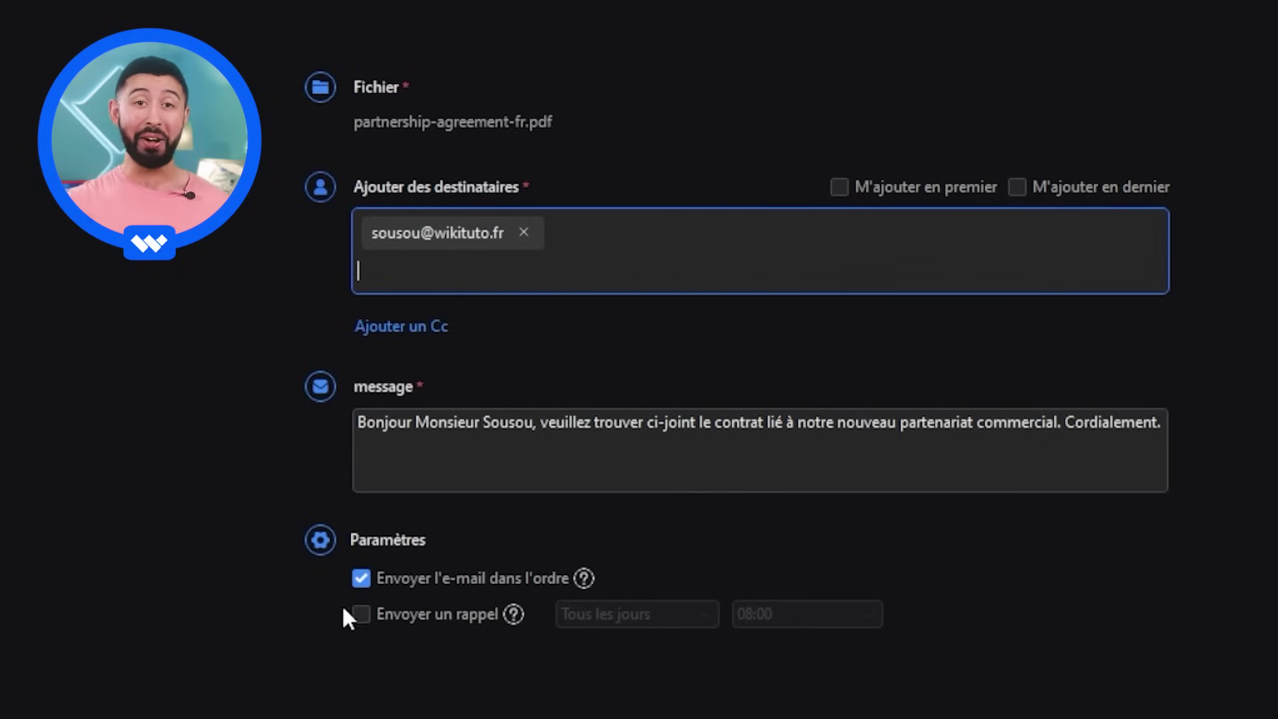
- Turn on e-mail reminders at 18:00 and disable sending the e-mails in order
left_click(361, 614)
left_click(789, 614)
scroll(799, 699, "down", 5)
scroll(799, 706, "up", 2)
left_click(799, 693)
left_click(450, 579)
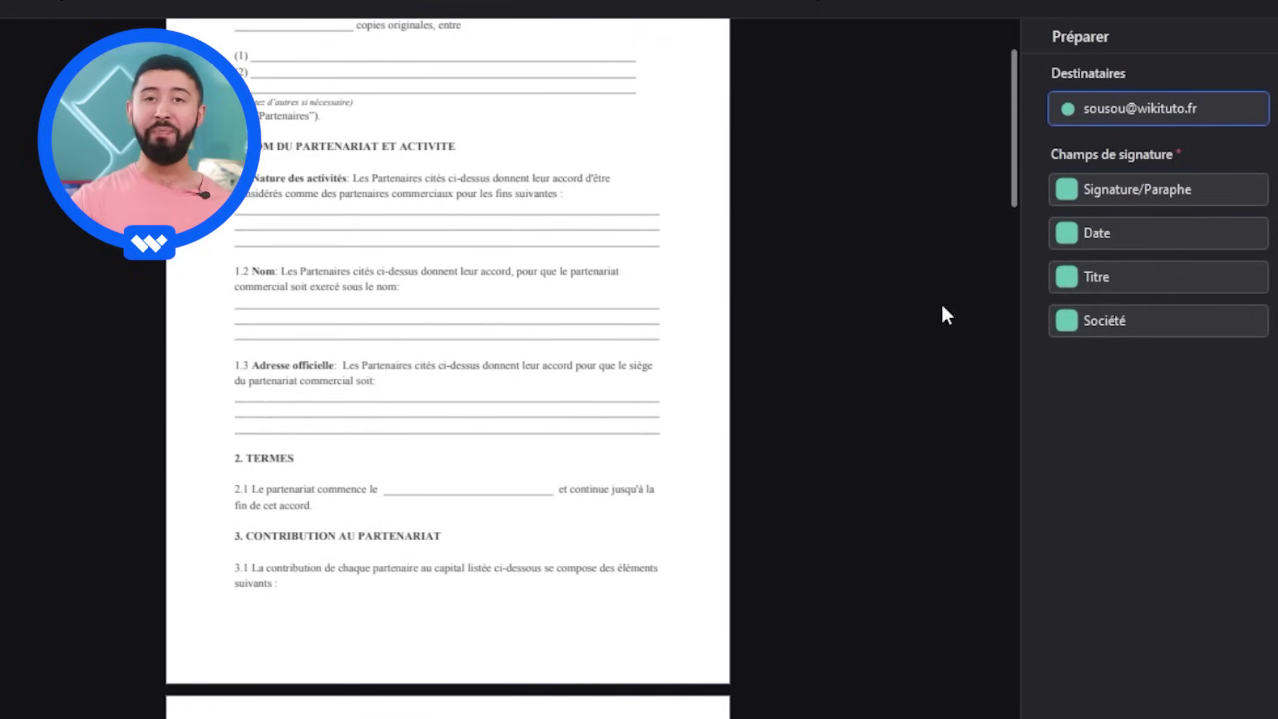
- Place signature fields at the bottom right of each page, including below section 12
left_click_drag(1159, 189, 659, 653)
scroll(659, 653, "down", 15)
scroll(673, 599, "up", 9)
scroll(626, 463, "down", 10)
scroll(639, 500, "up", 6)
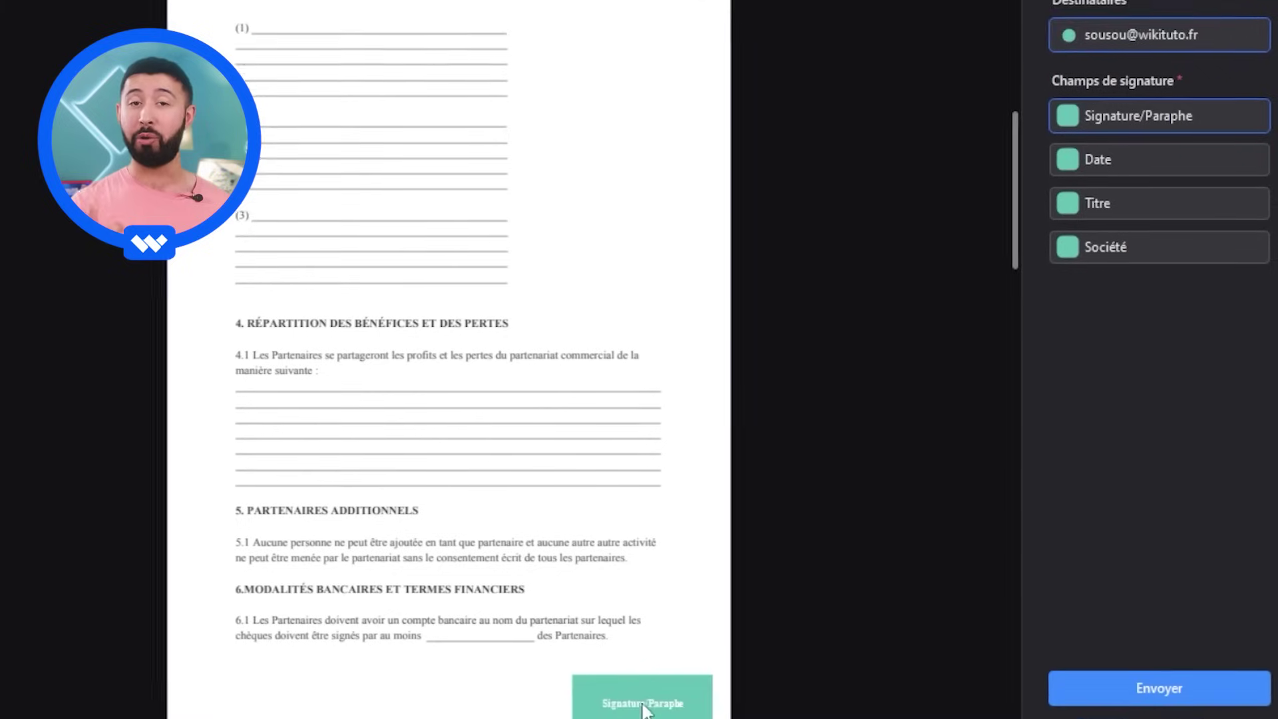
left_click(661, 679)
scroll(659, 680, "down", 10)
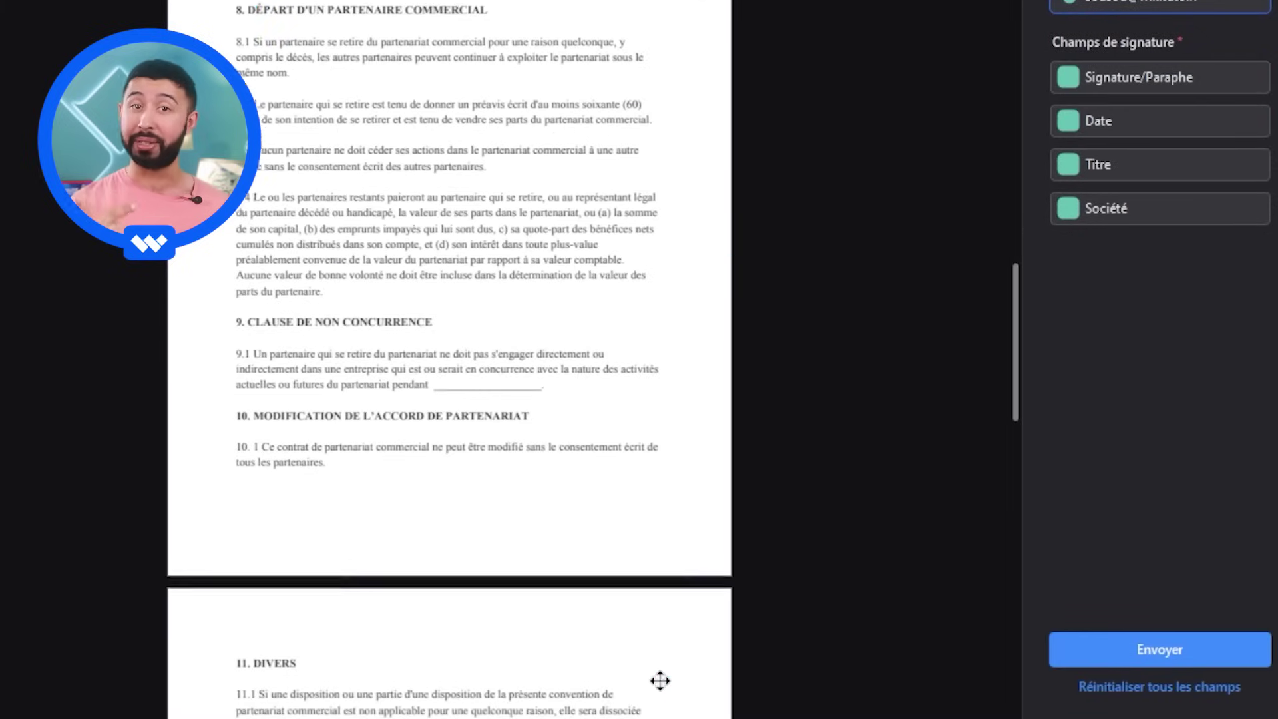
left_click(1097, 79)
left_click(661, 556)
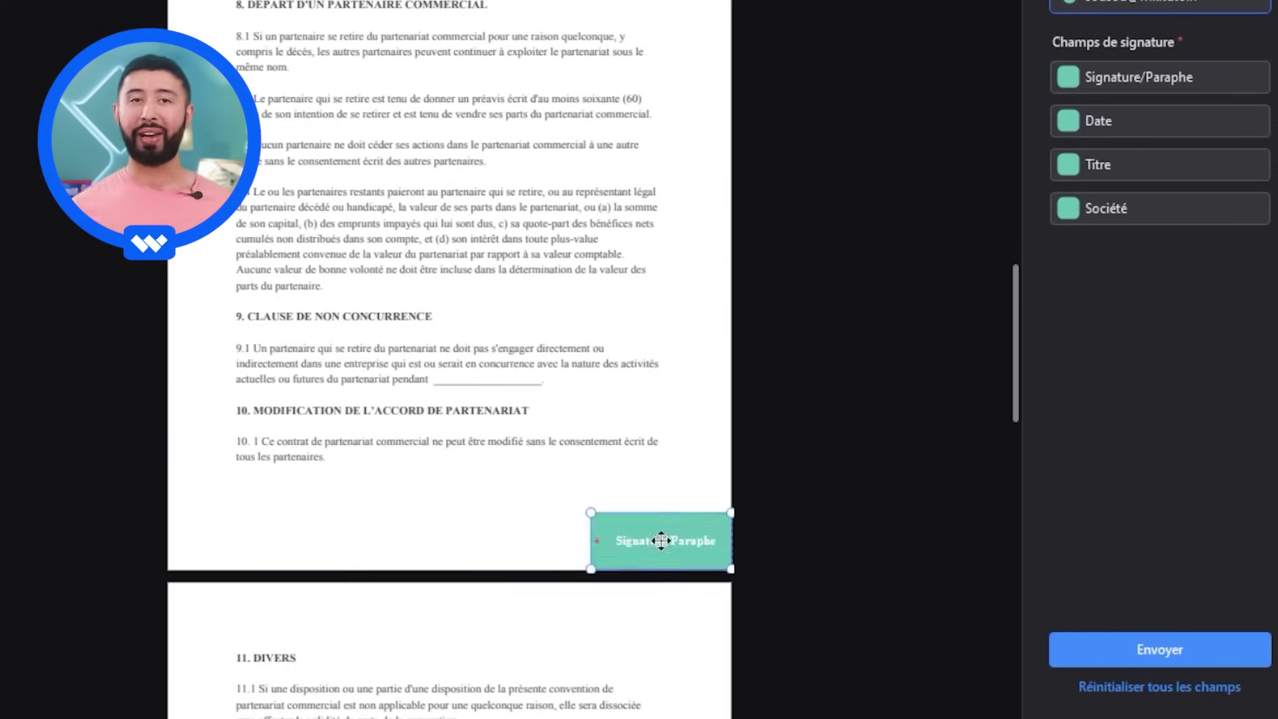
scroll(659, 536, "down", 10)
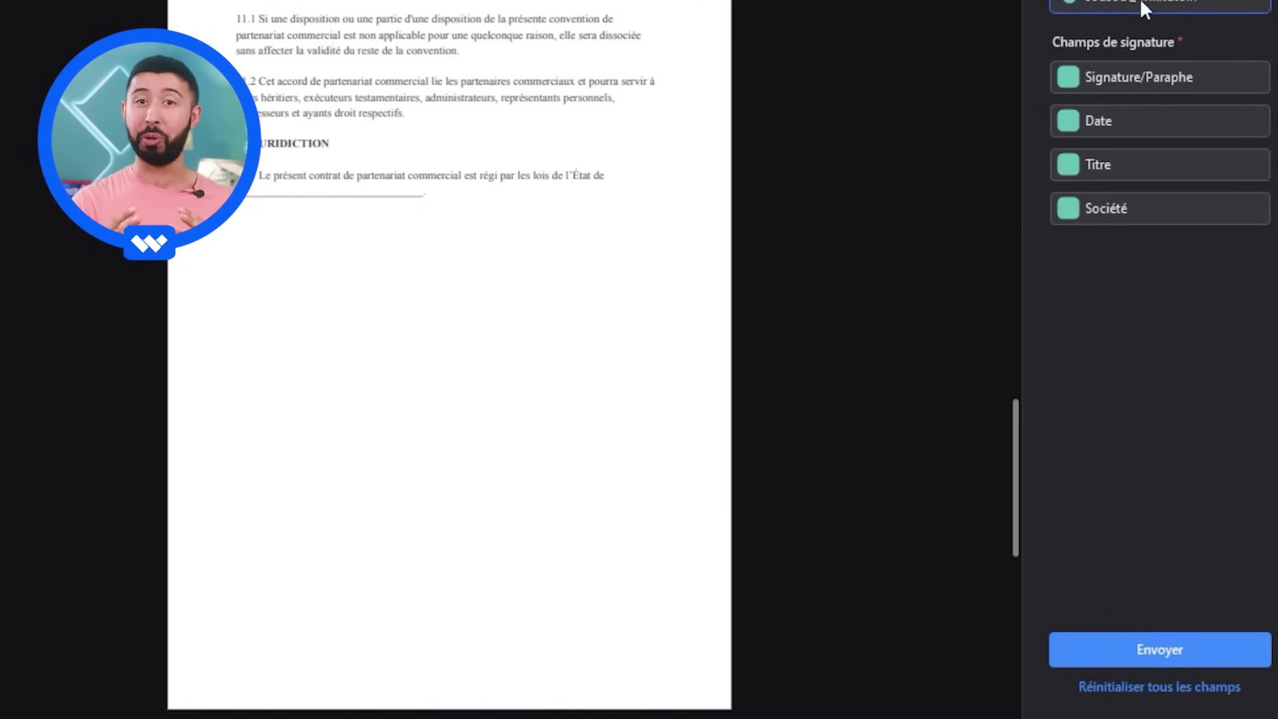
left_click(1140, 78)
scroll(679, 506, "down", 2)
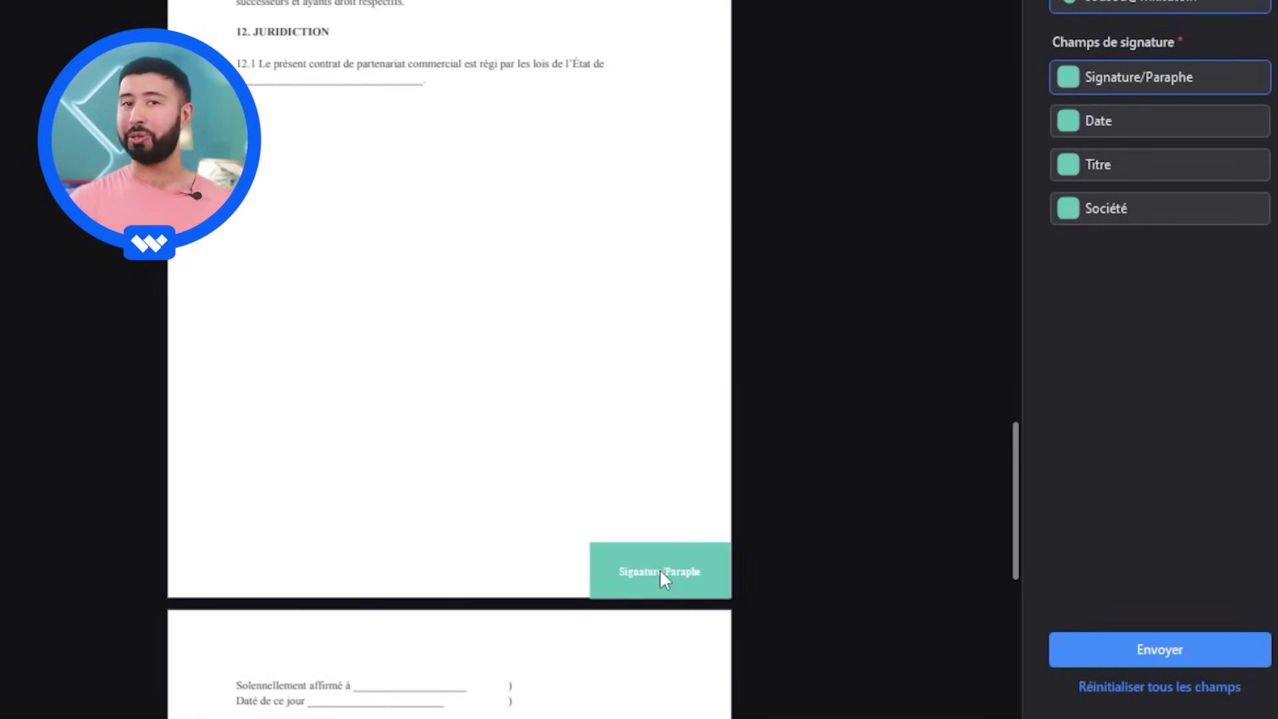
left_click(660, 569)
- Add a Titre field on the first partner line and a Date field on the Daté de ce jour line
left_click(1119, 164)
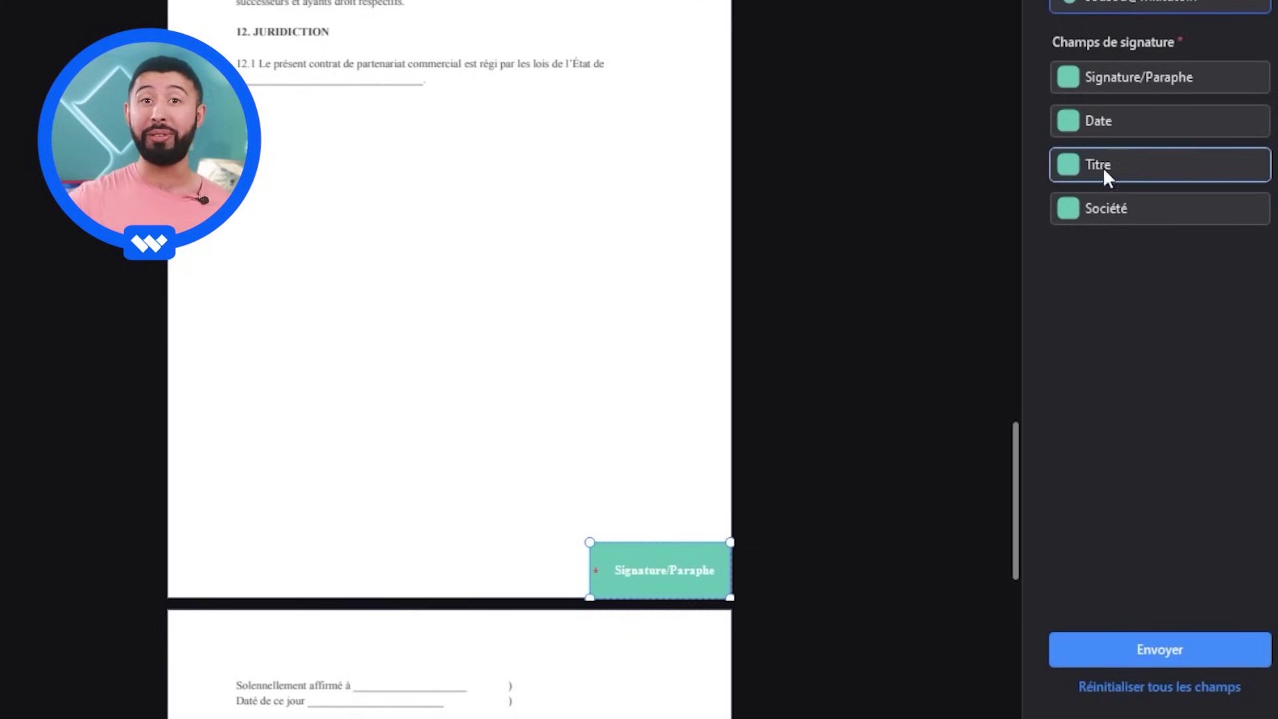
scroll(516, 431, "down", 9)
left_click(376, 312)
mouse_move(376, 313)
left_mouse_down()
mouse_move(351, 153)
mouse_move(368, 145)
left_mouse_up()
left_click(1098, 121)
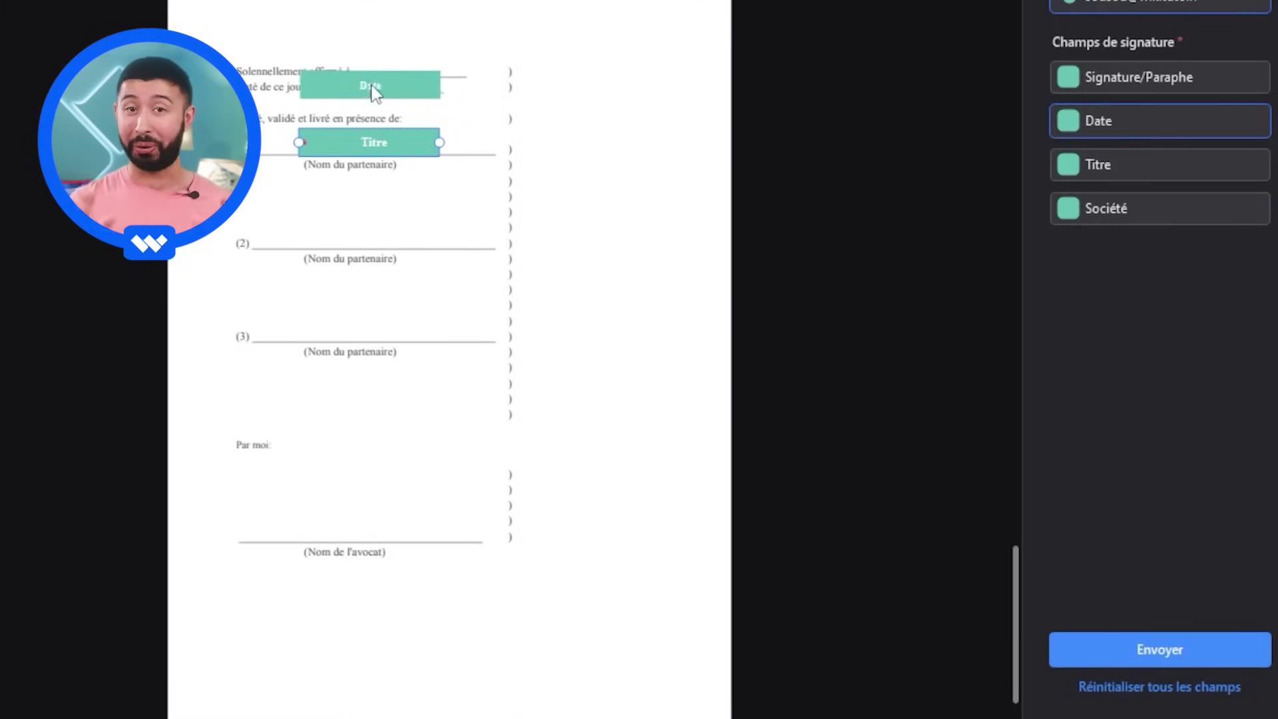
left_click(374, 91)
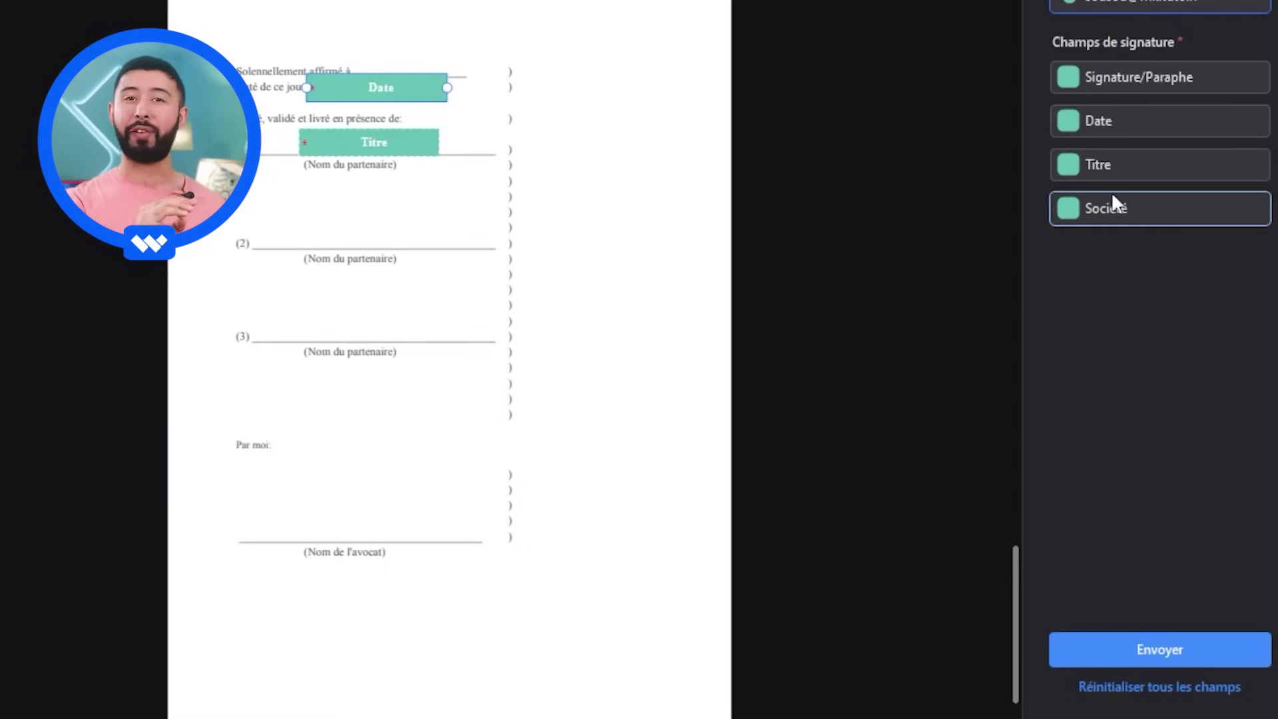
- Add a signature field beside the first partner line and send the signature request
left_click(1141, 74)
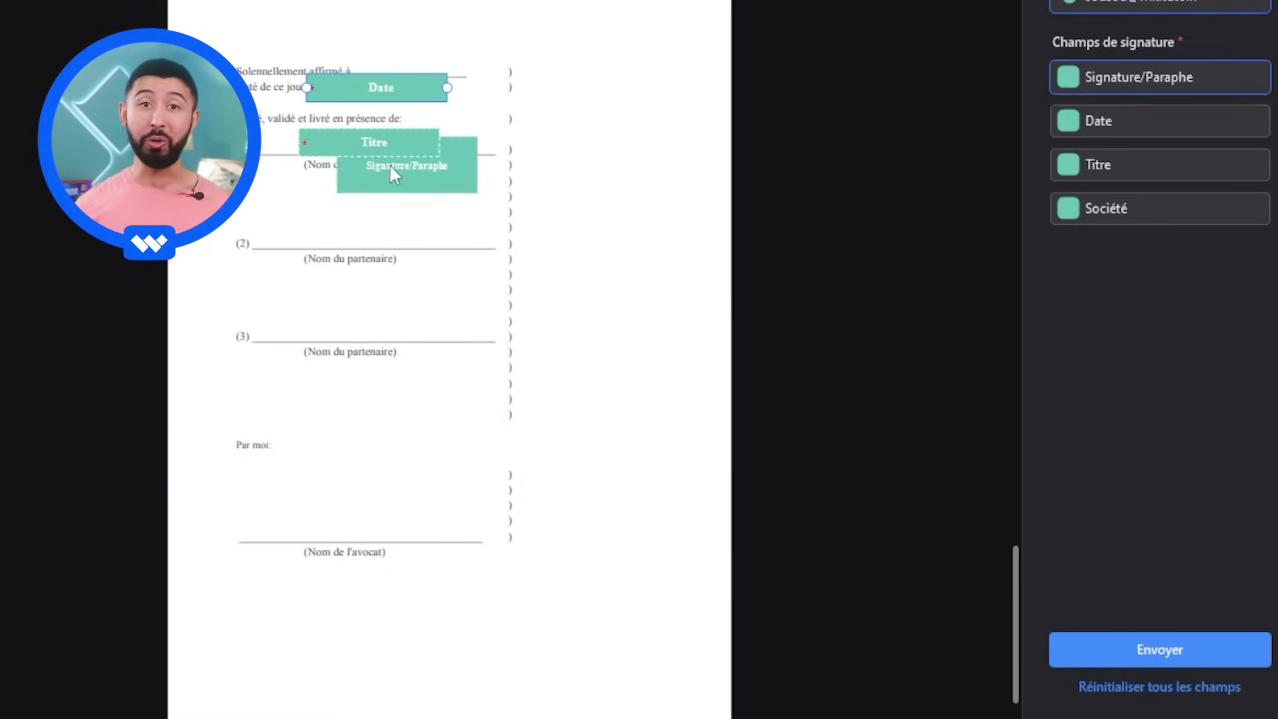
scroll(398, 367, "down", 1)
scroll(559, 266, "up", 3)
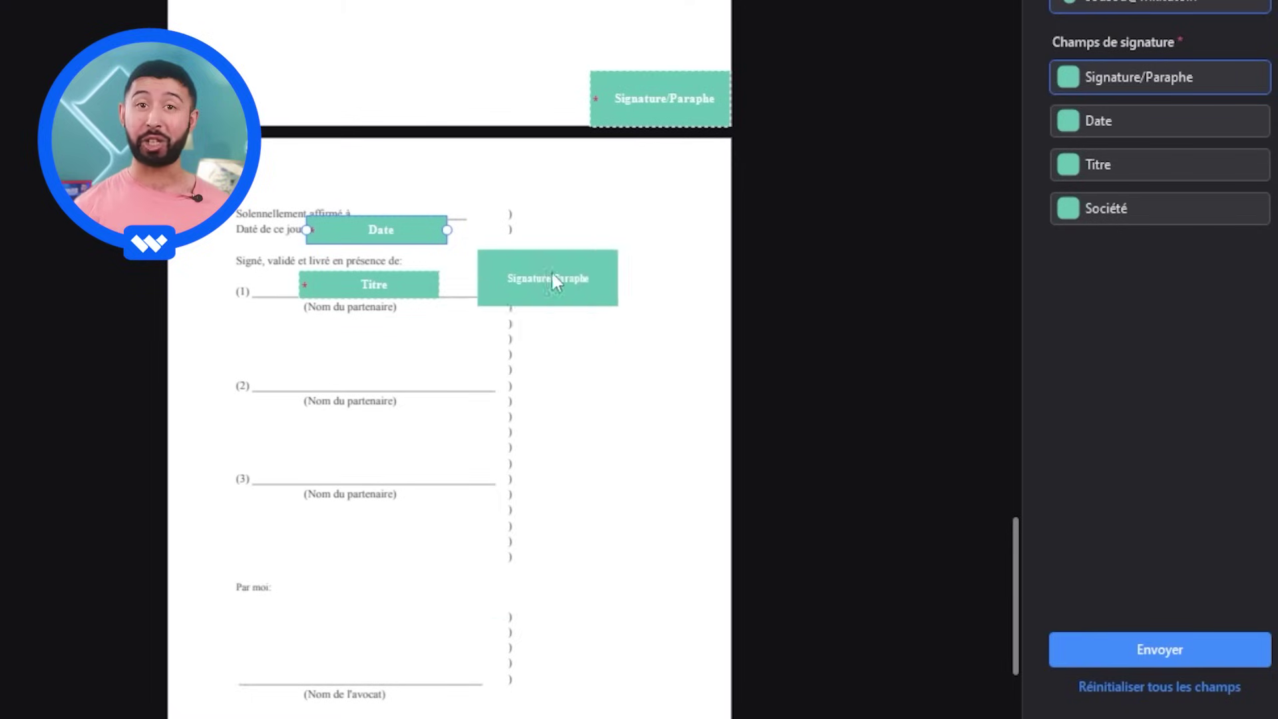
left_click(603, 276)
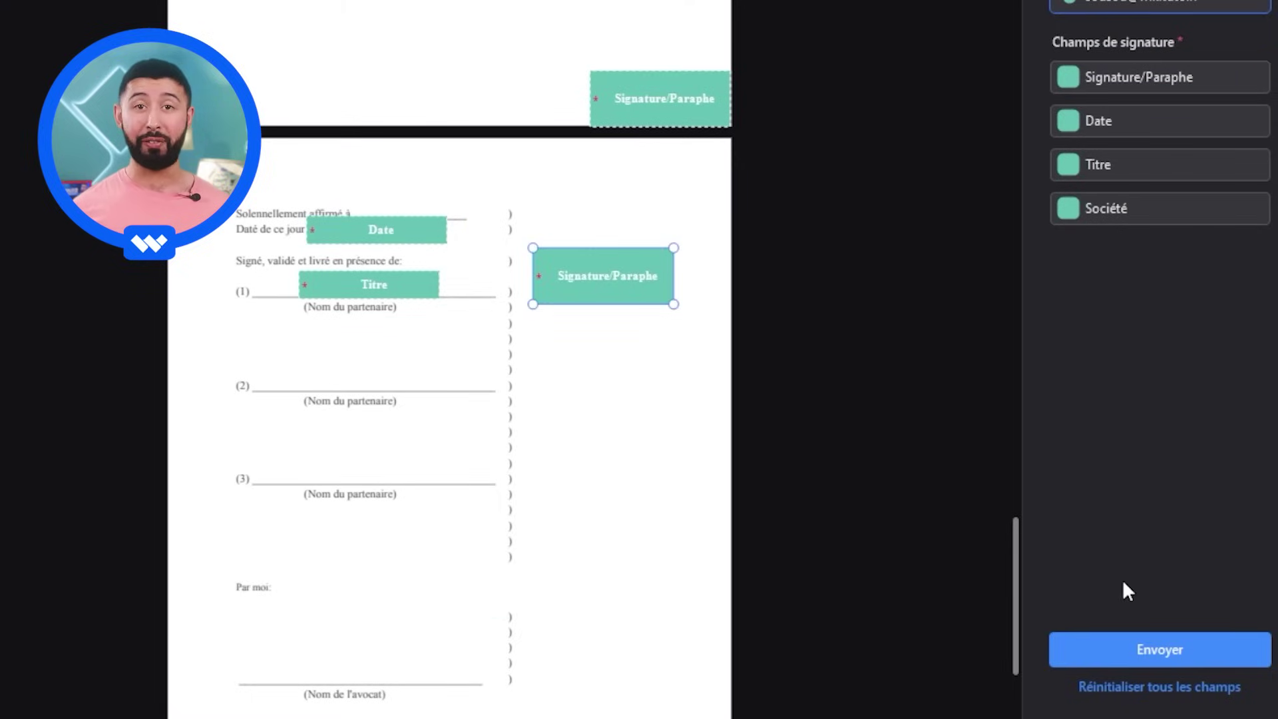
left_click(1165, 642)
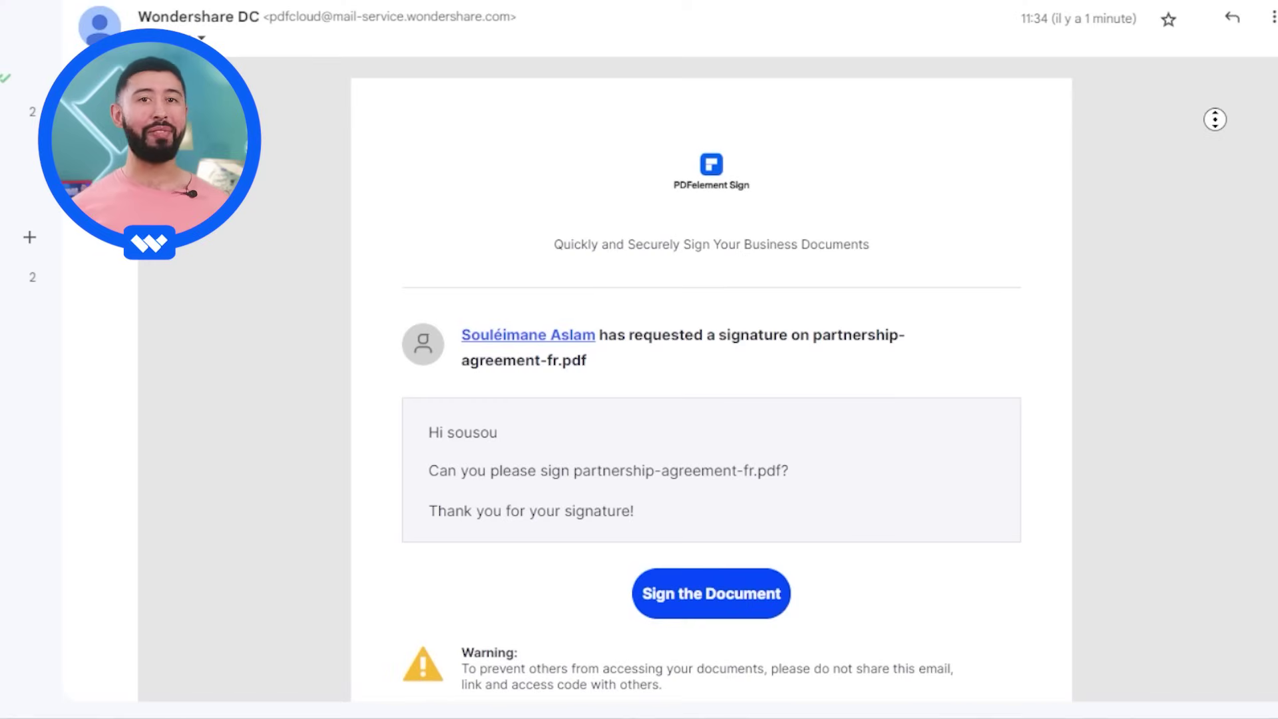
- Follow the Sign the Document link in the PDFelement Sign e-mail for partnership-agreement-fr.pdf
scroll(1215, 120, "down", 2)
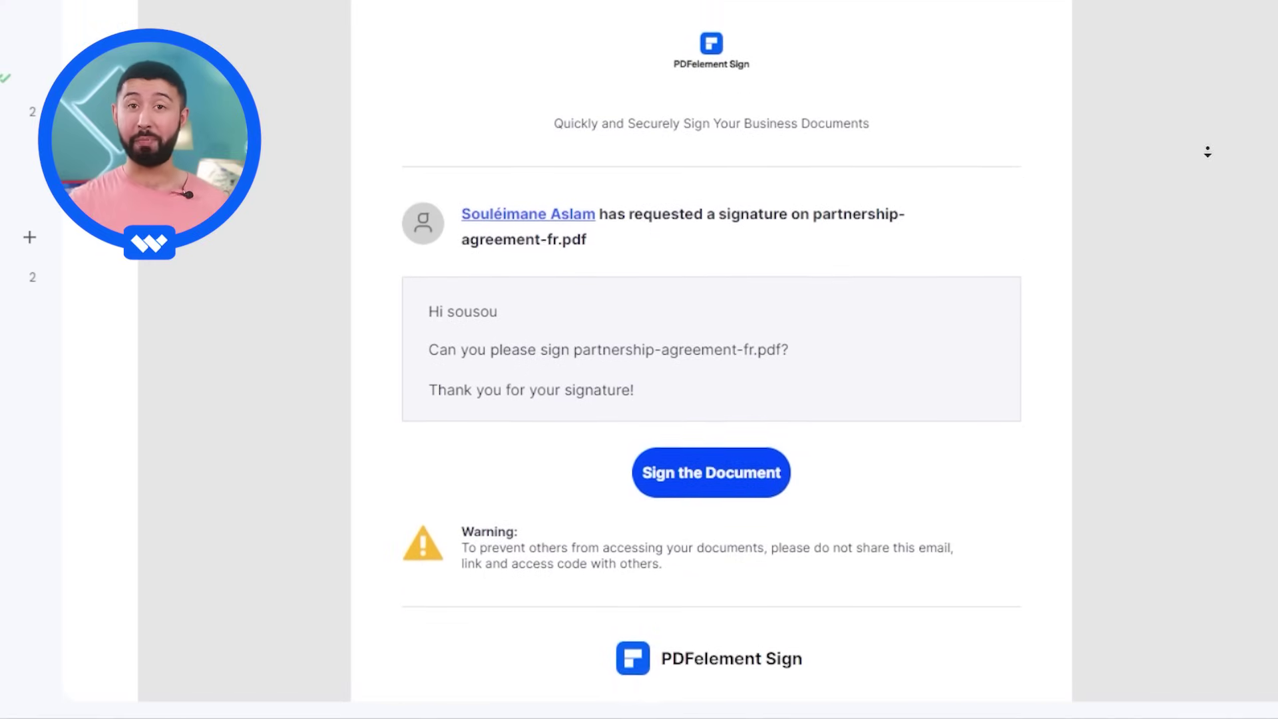
scroll(1208, 152, "down", 1)
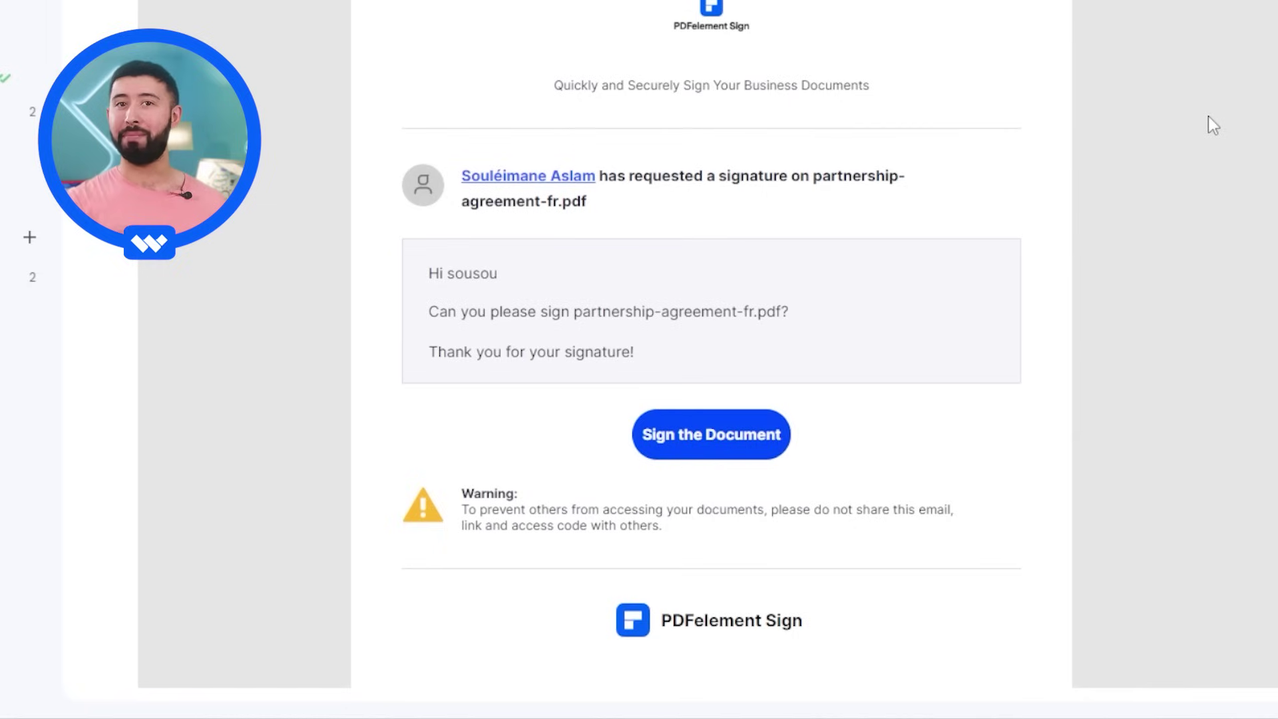
left_click(711, 434)
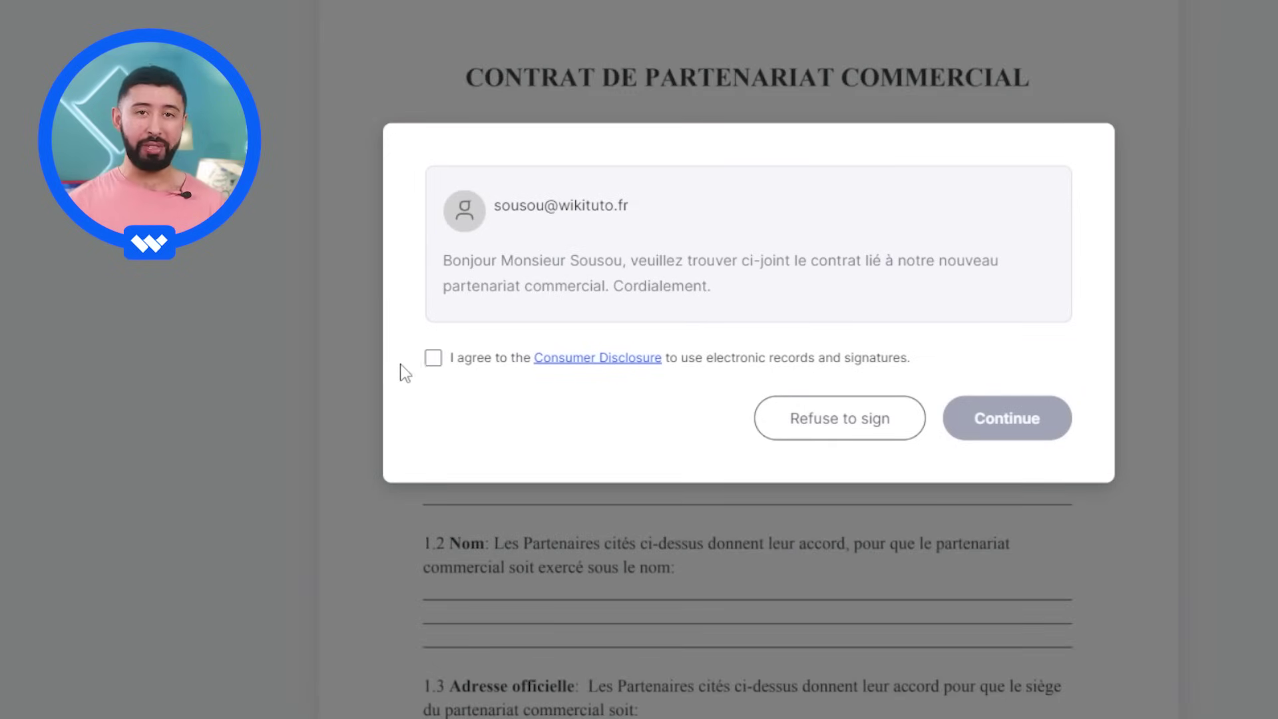
- Accept electronic signing consent, then draw and save 'SO' initials as the signature
left_click(433, 359)
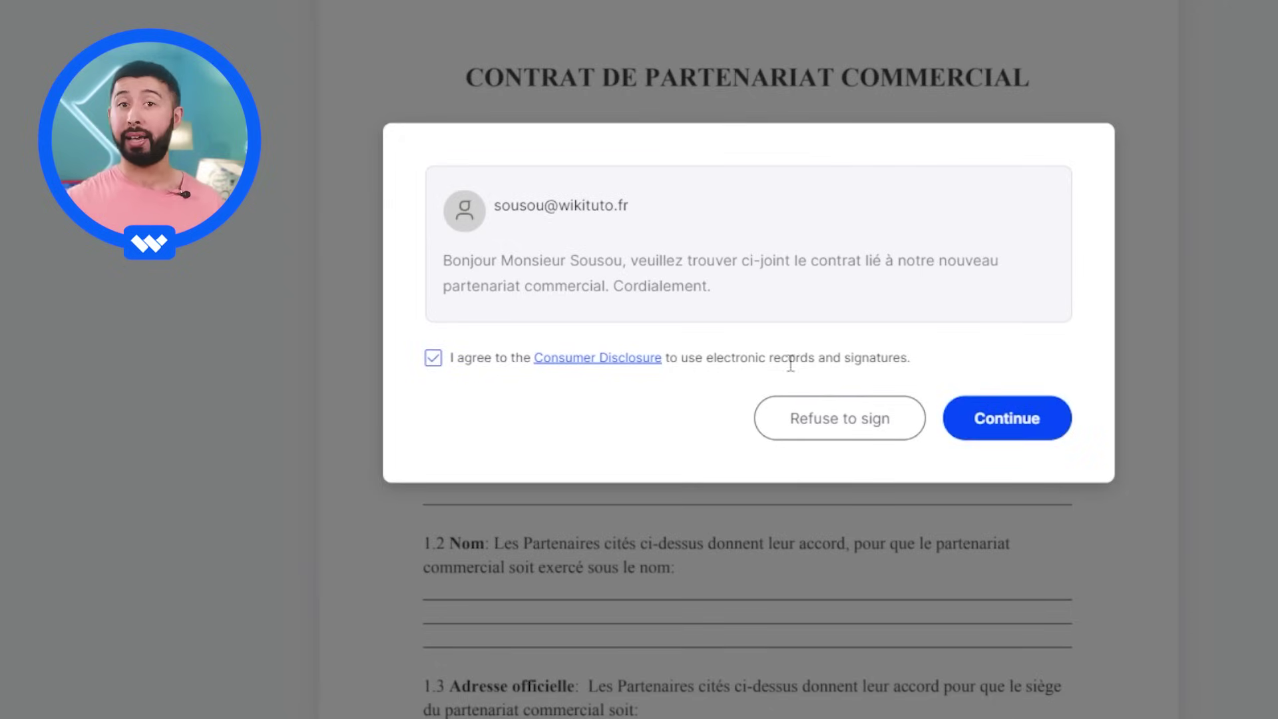
left_click(1006, 419)
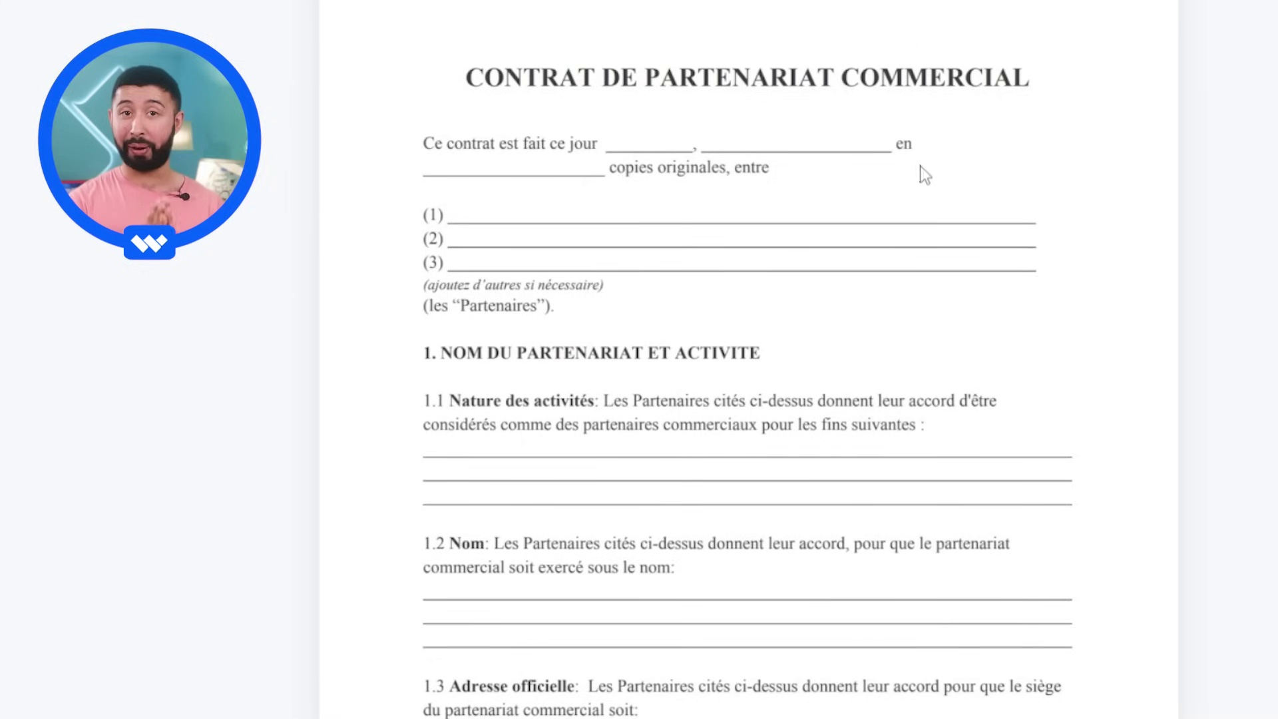
scroll(346, 4, "down", 10)
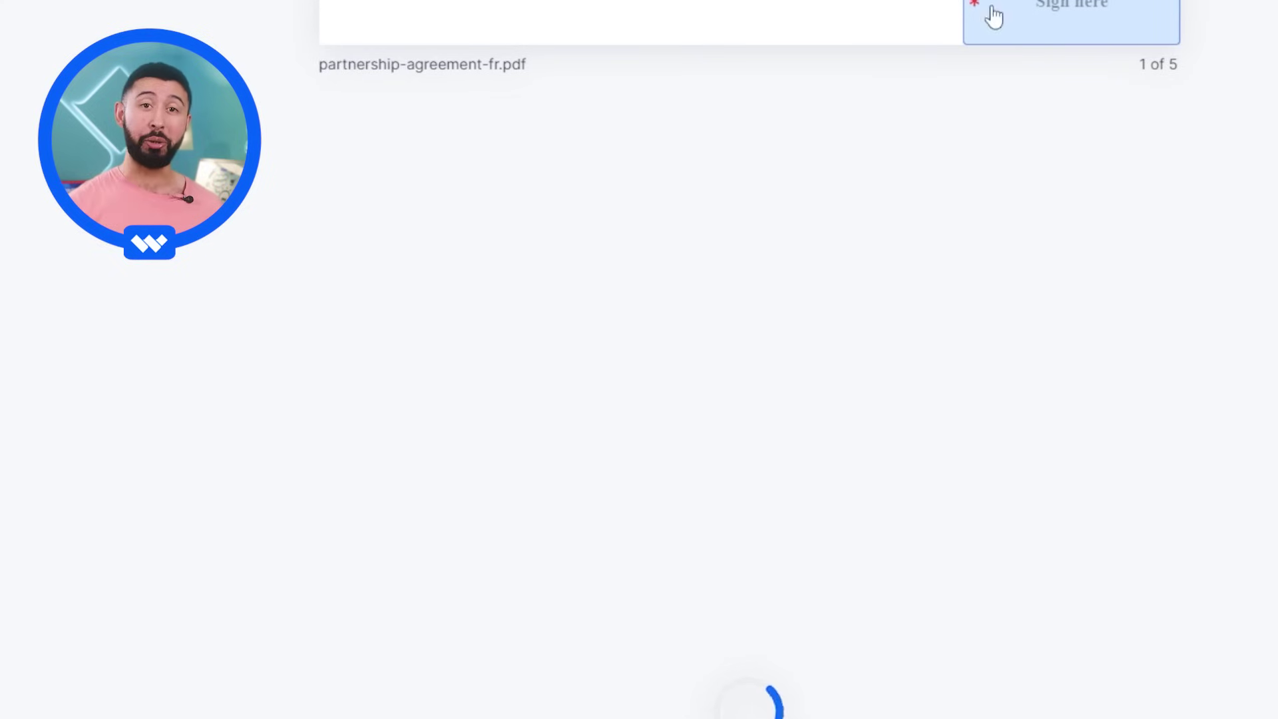
left_click(1061, 7)
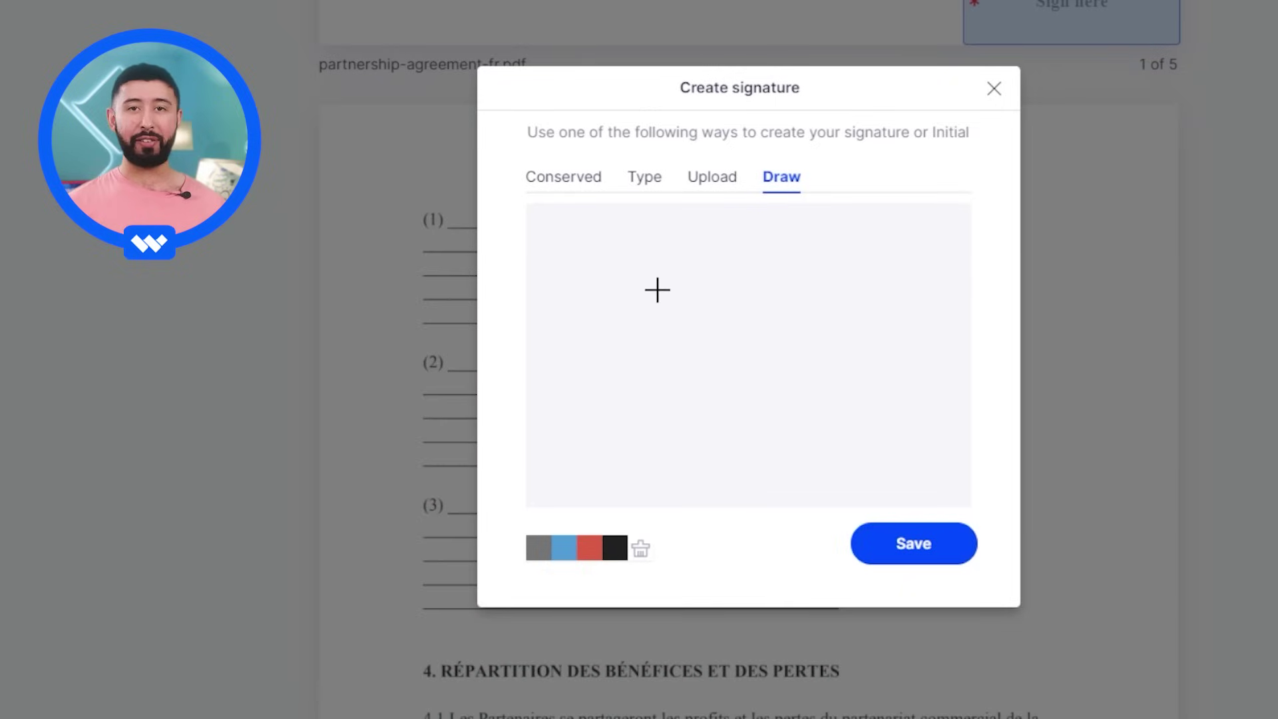
mouse_move(684, 272)
left_mouse_down()
mouse_move(617, 297)
mouse_move(653, 343)
mouse_move(604, 347)
left_mouse_up()
left_click_drag(777, 272, 716, 285)
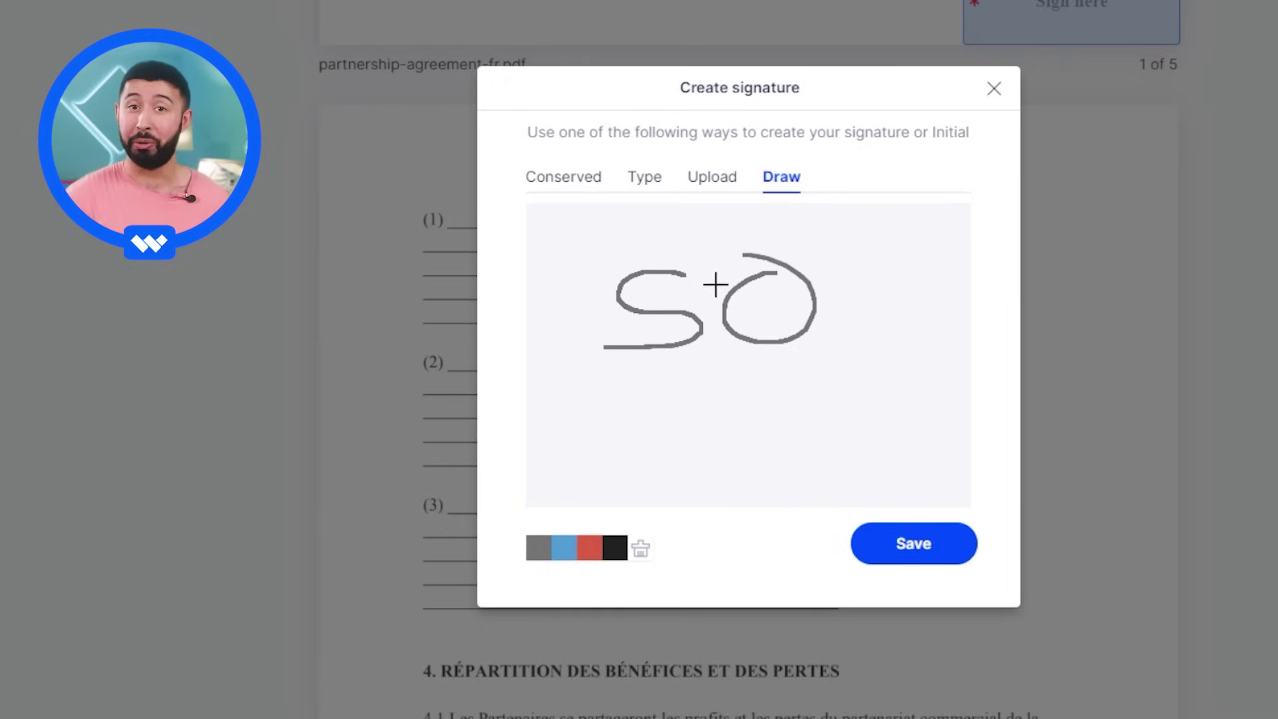
left_click(911, 541)
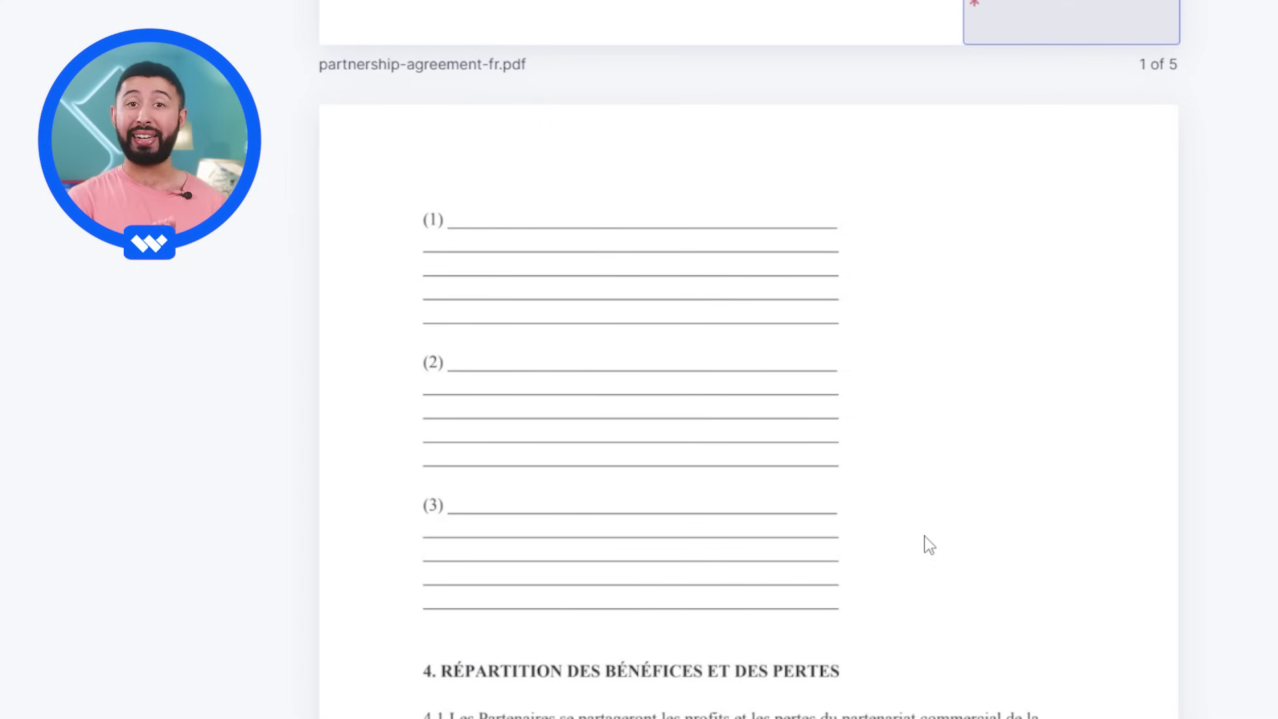
- Apply the SO initials to the Sign here fields on pages 2, 3 and 4
scroll(927, 541, "up", 5)
scroll(932, 538, "down", 10)
scroll(933, 528, "down", 8)
left_click(1056, 353)
left_click(939, 532)
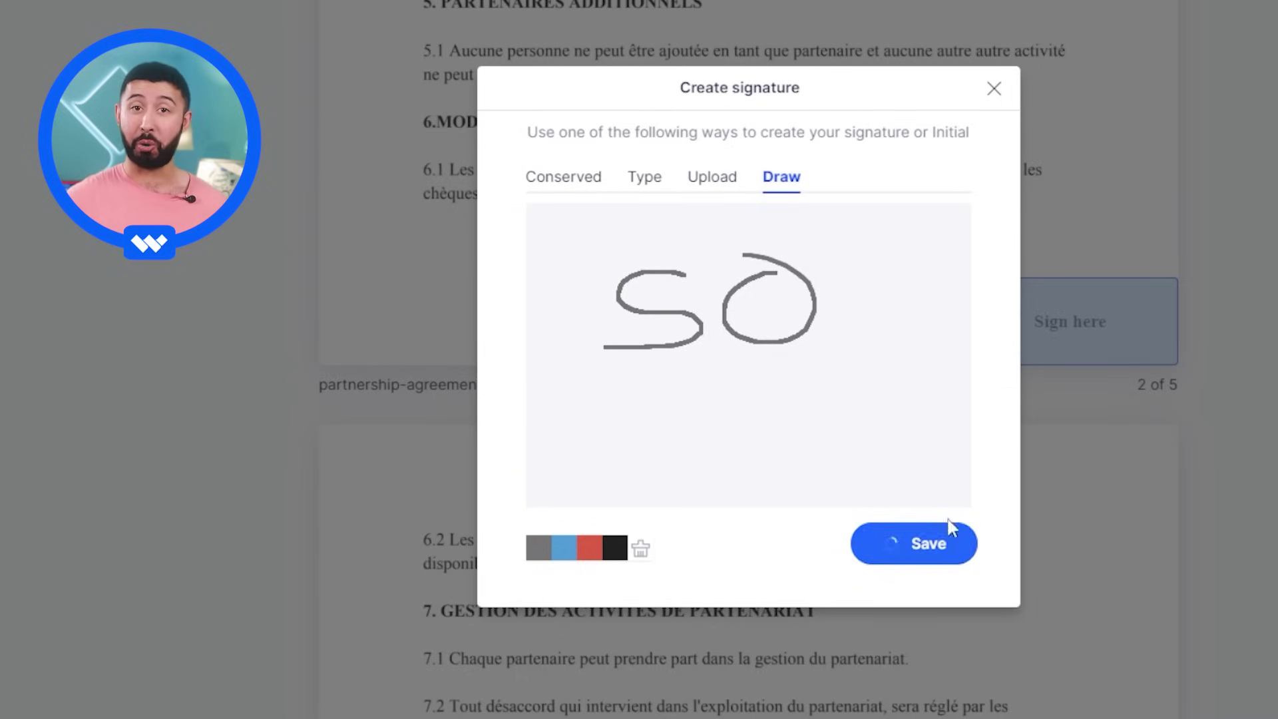
scroll(905, 506, "down", 10)
left_click(1053, 436)
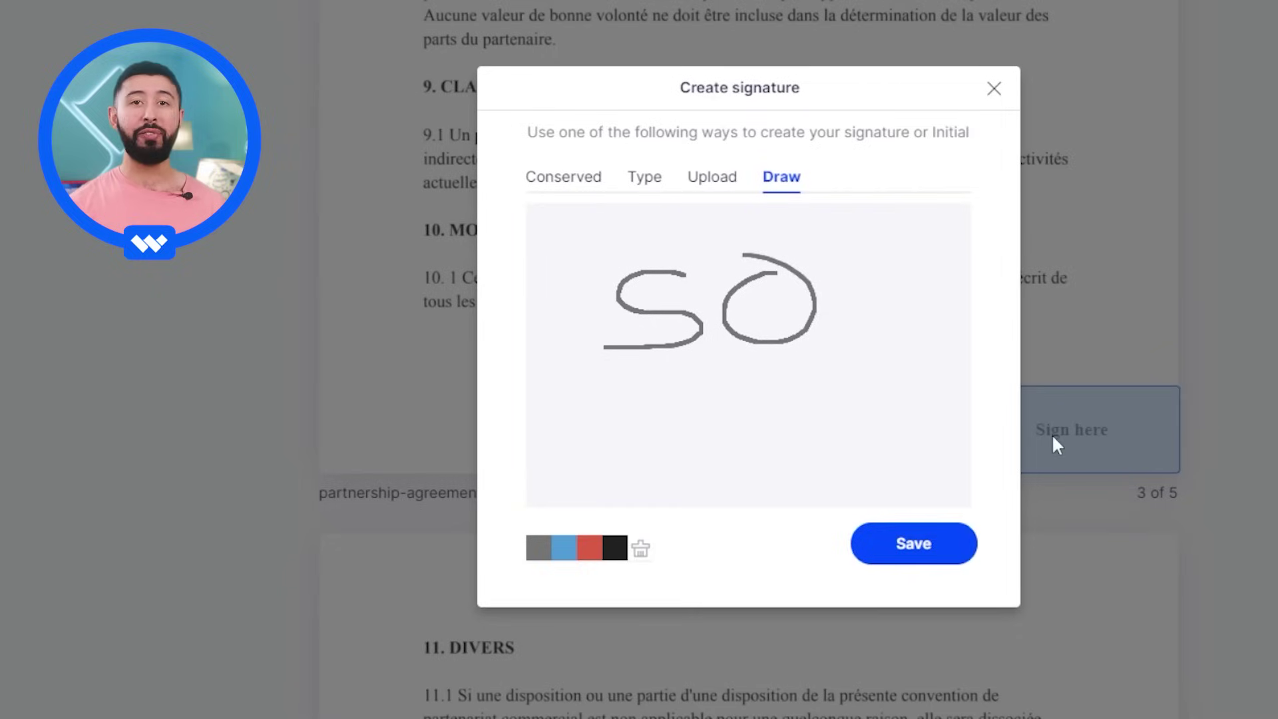
left_click(940, 543)
scroll(942, 542, "down", 10)
scroll(970, 545, "down", 5)
left_click(1053, 619)
left_click(945, 557)
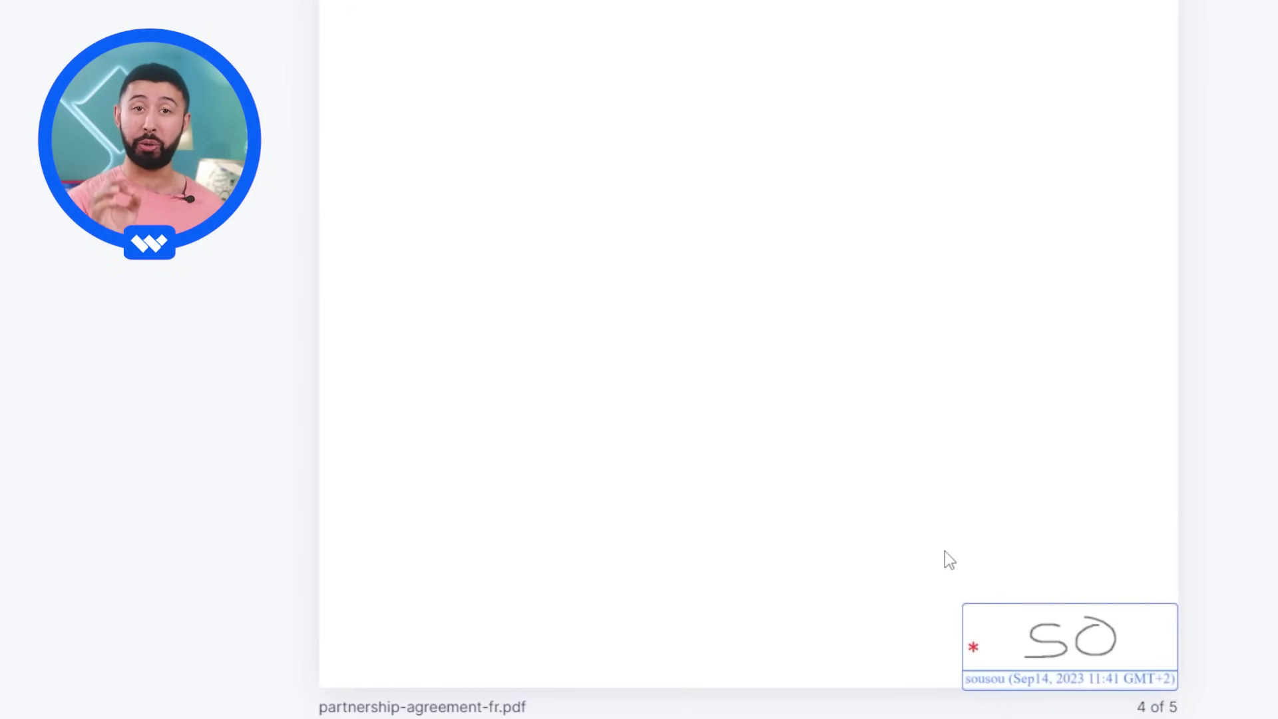
scroll(946, 551, "down", 7)
scroll(945, 551, "up", 1)
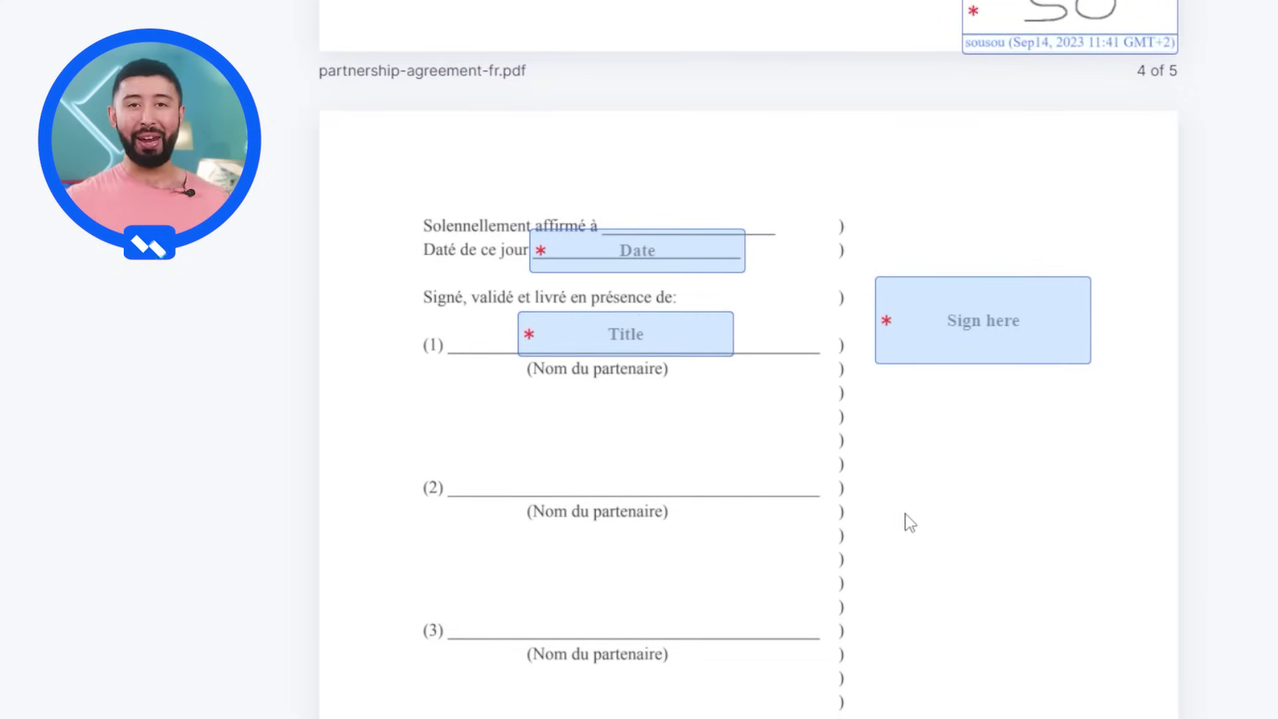
- On the final page, fill in today's date, title Directeur, and a full drawn signature
left_click(635, 251)
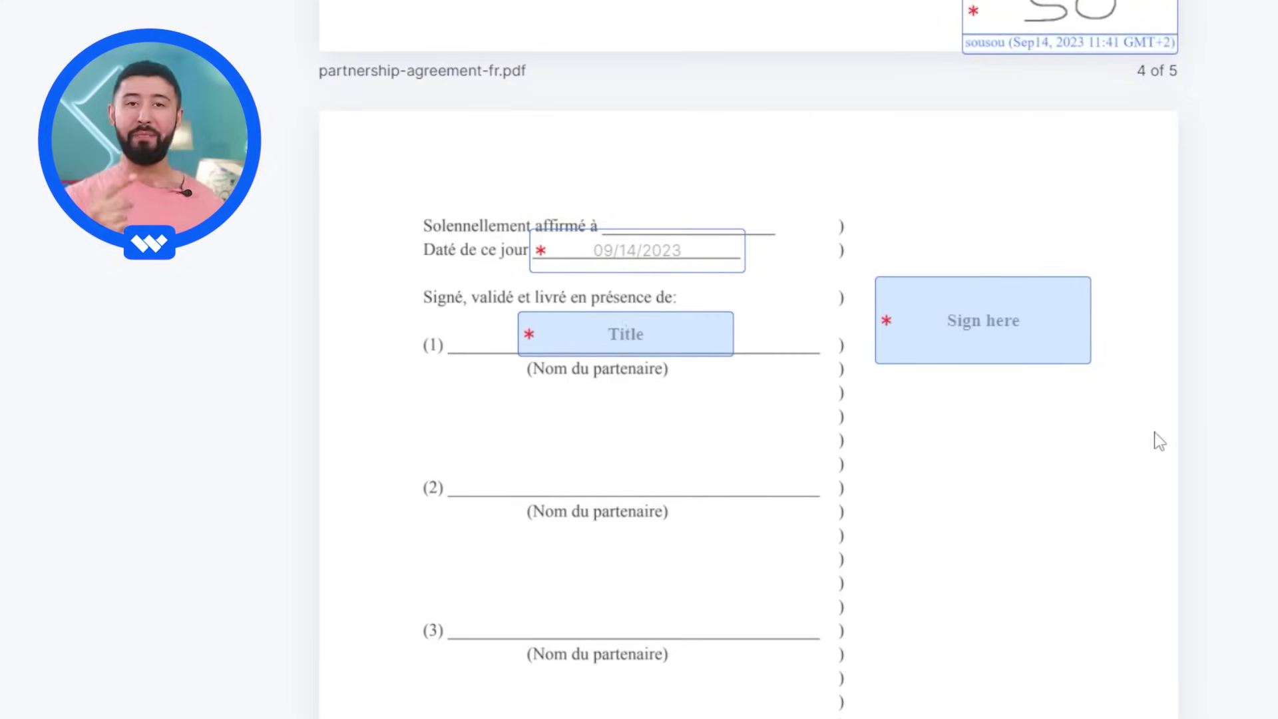
type("Directeur")
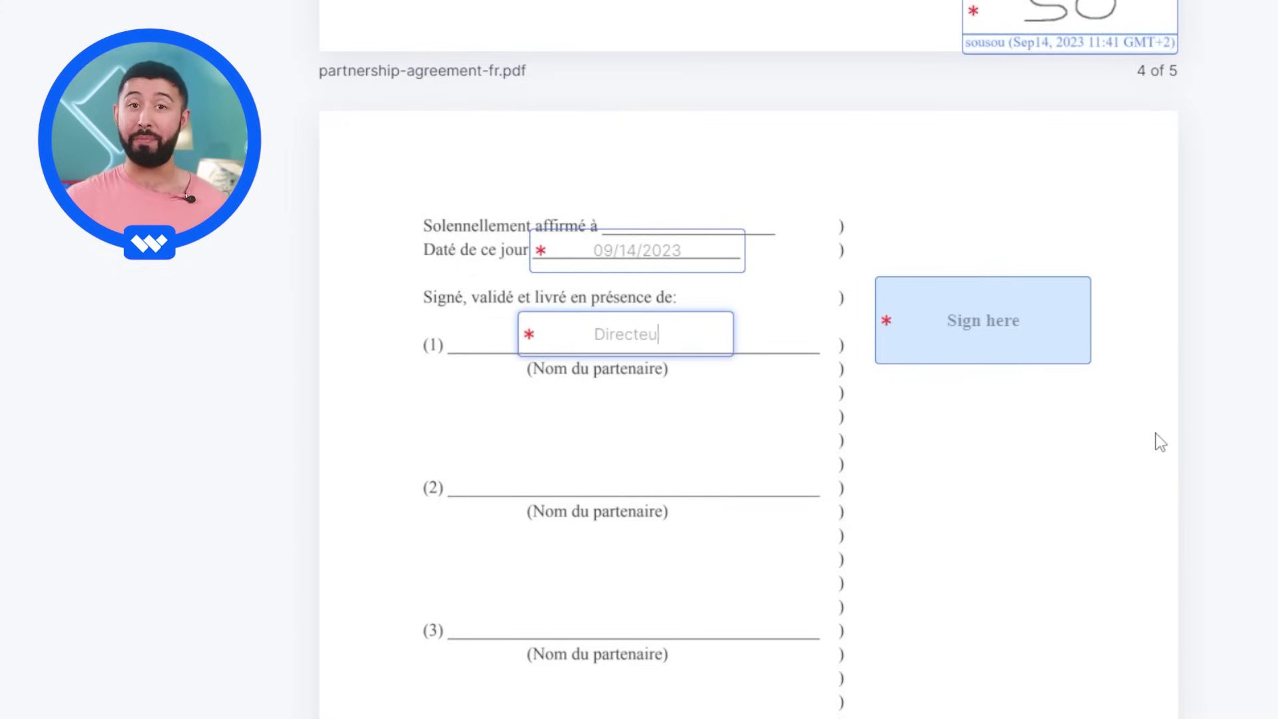
left_click(1050, 345)
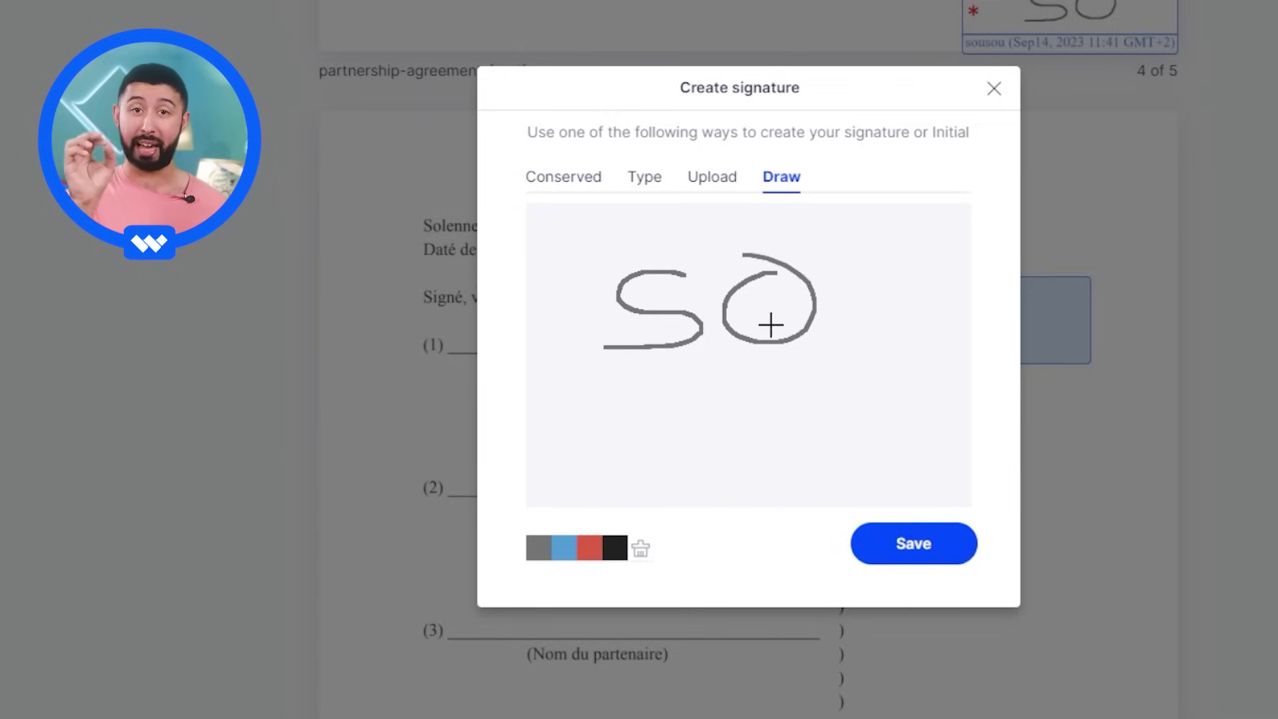
left_click(640, 548)
mouse_move(637, 262)
left_mouse_down()
mouse_move(605, 263)
mouse_move(582, 357)
mouse_move(709, 343)
mouse_move(797, 300)
mouse_move(838, 327)
mouse_move(939, 312)
mouse_move(691, 350)
mouse_move(946, 336)
left_mouse_up()
left_click(932, 544)
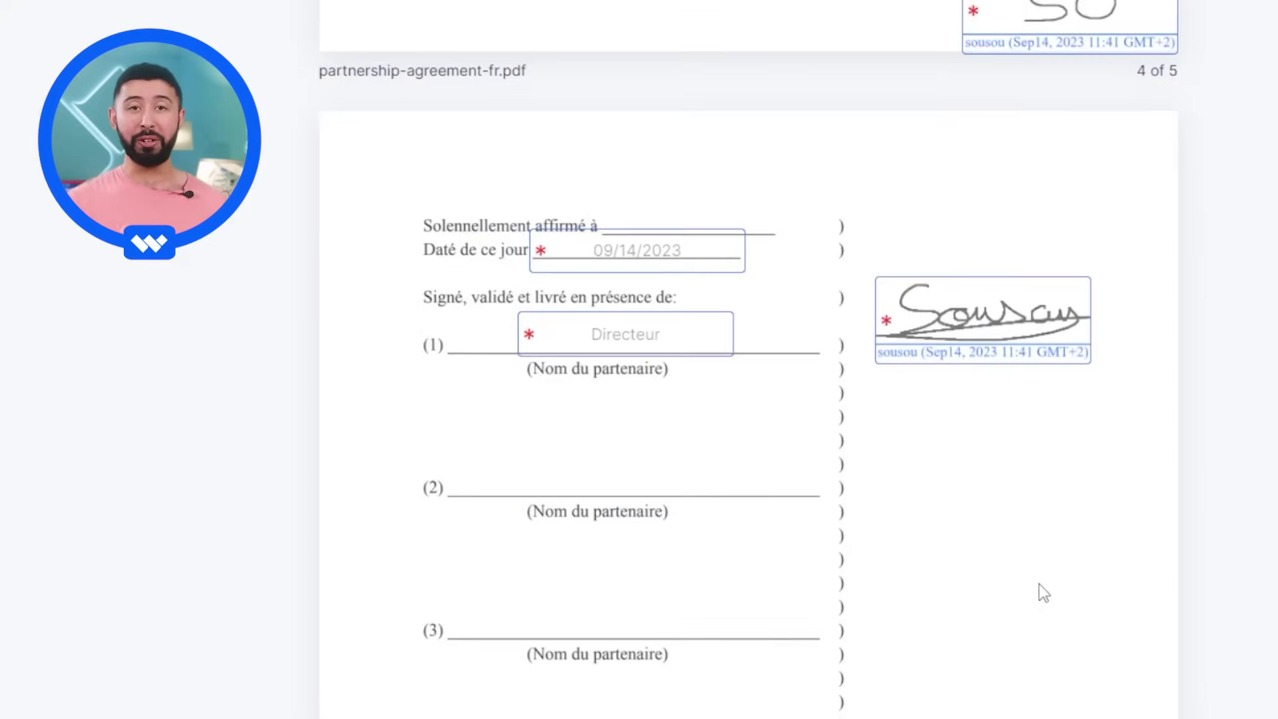
scroll(939, 576, "down", 20)
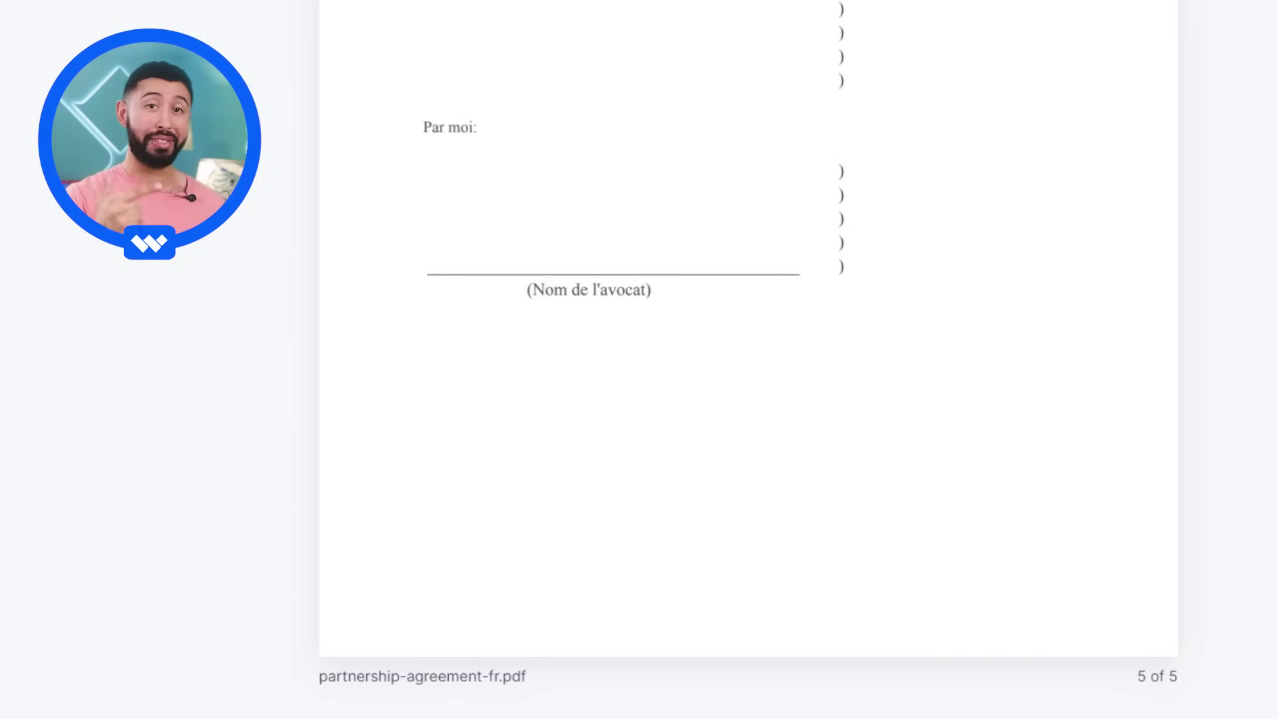
- Scroll back up over the final page's date, Directeur title and full signature
scroll(749, 359, "up", 5)
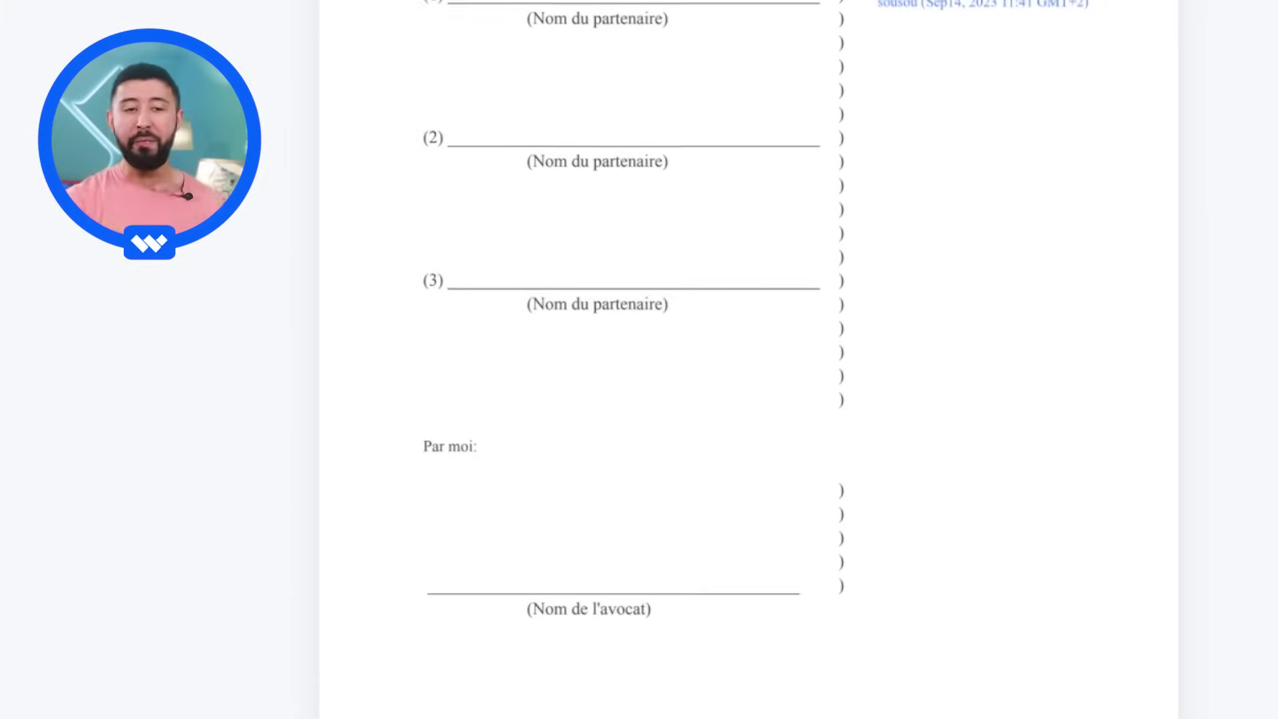
scroll(749, 360, "up", 2)
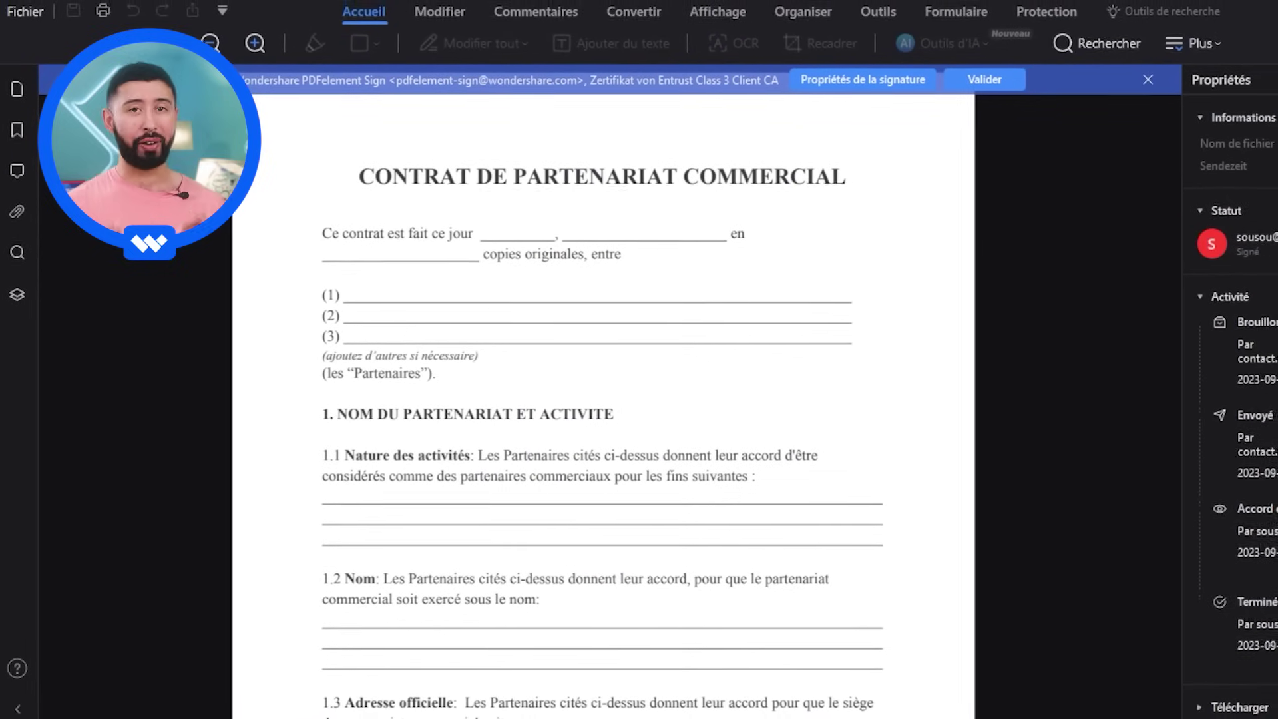
- Zoom out and page through all six pages, then return to page 1
key("ctrl+minus")
key("ctrl+minus")
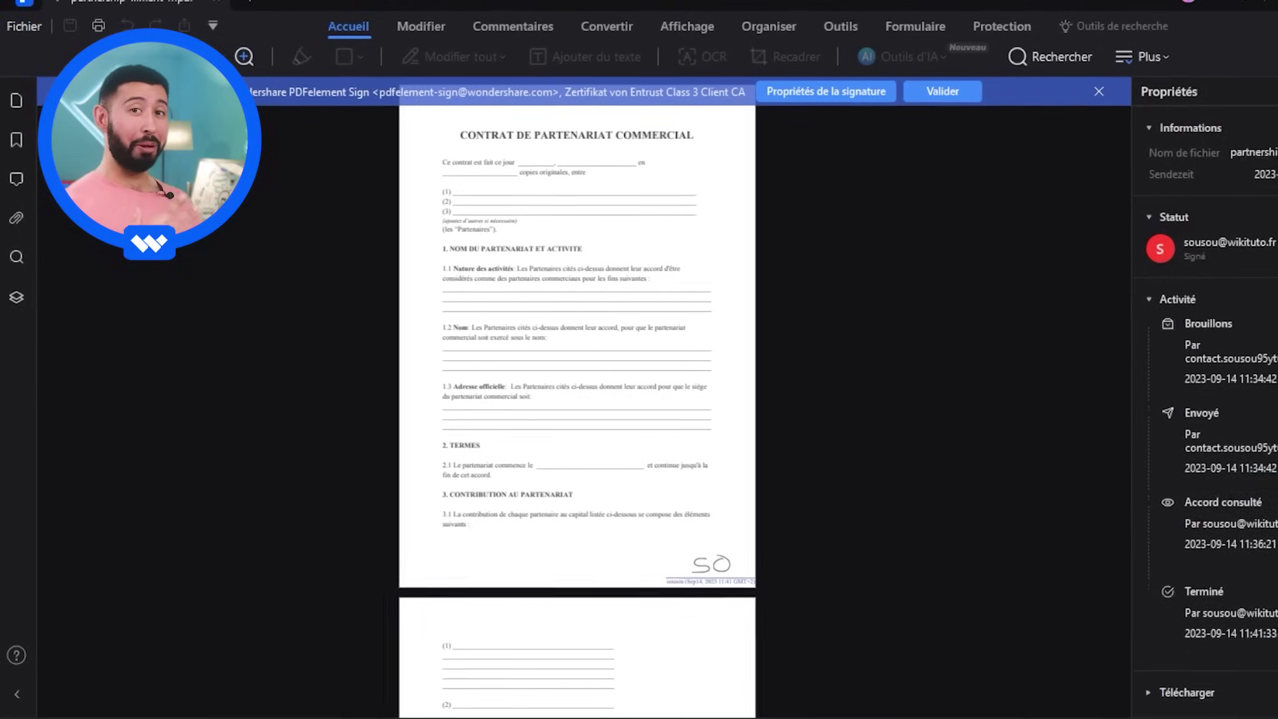
scroll(566, 399, "down", 8)
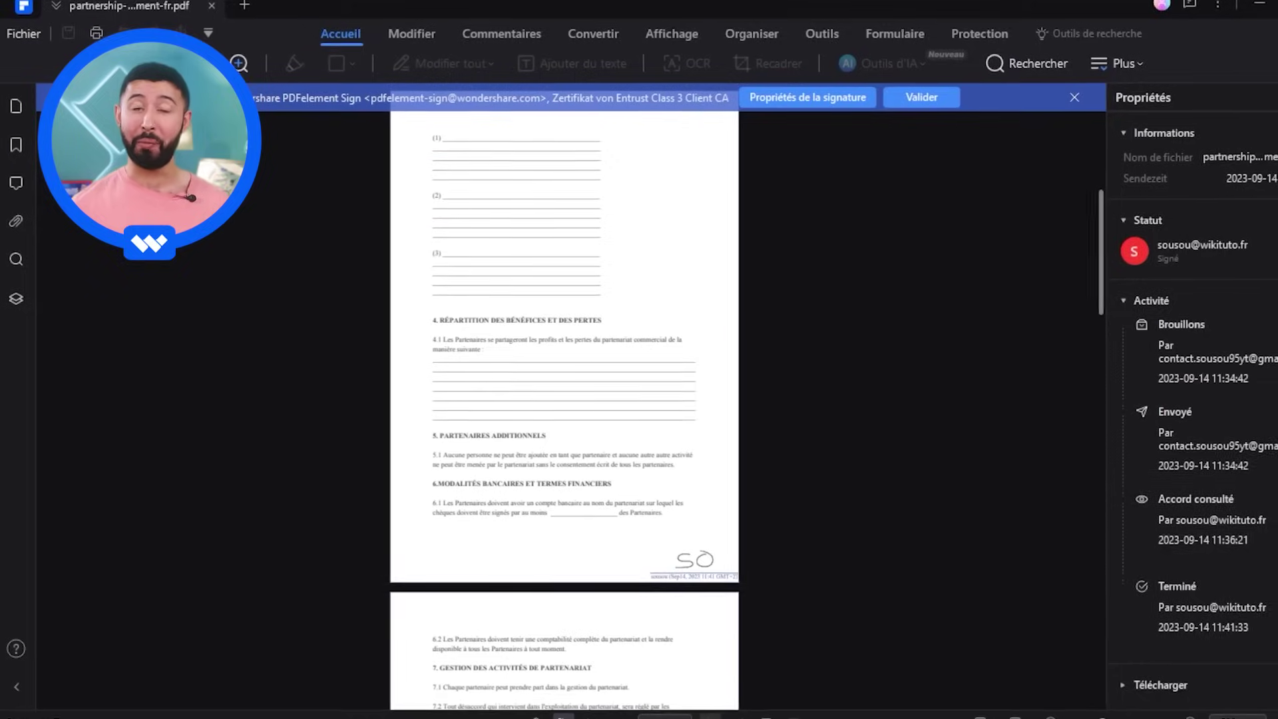
left_click(702, 717)
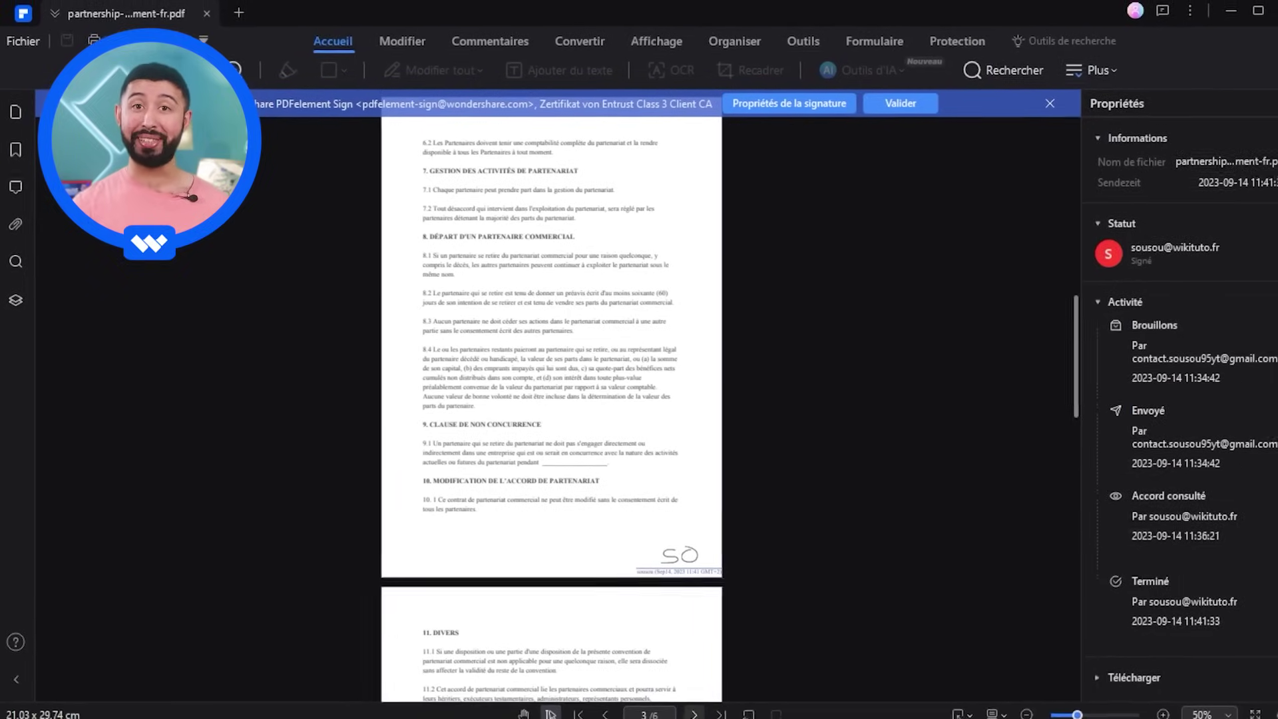
left_click(702, 717)
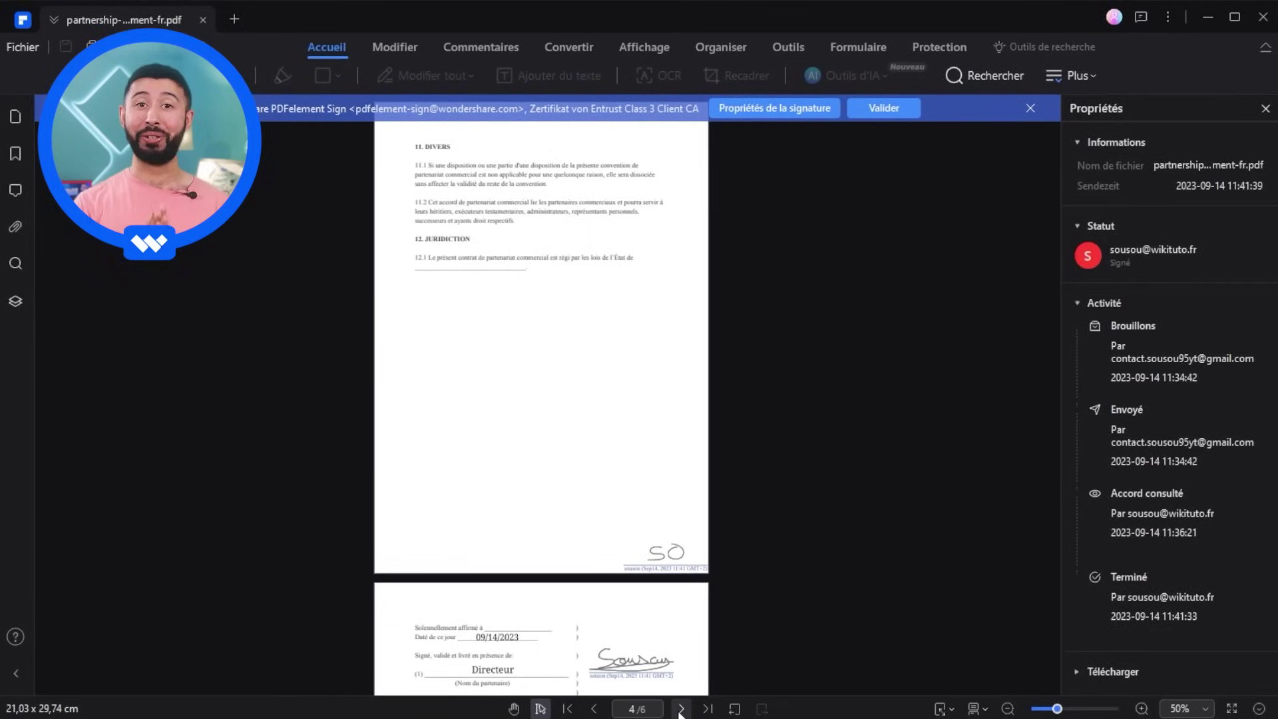
left_click(686, 711)
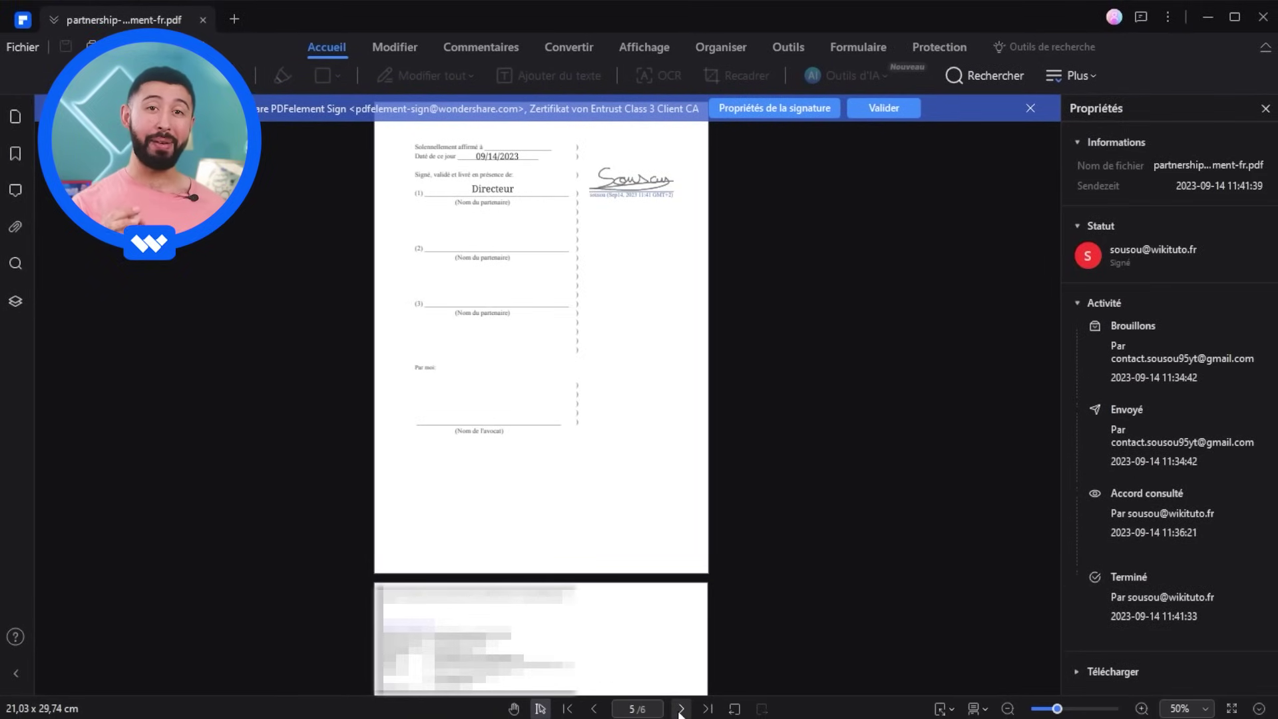
left_click(680, 710)
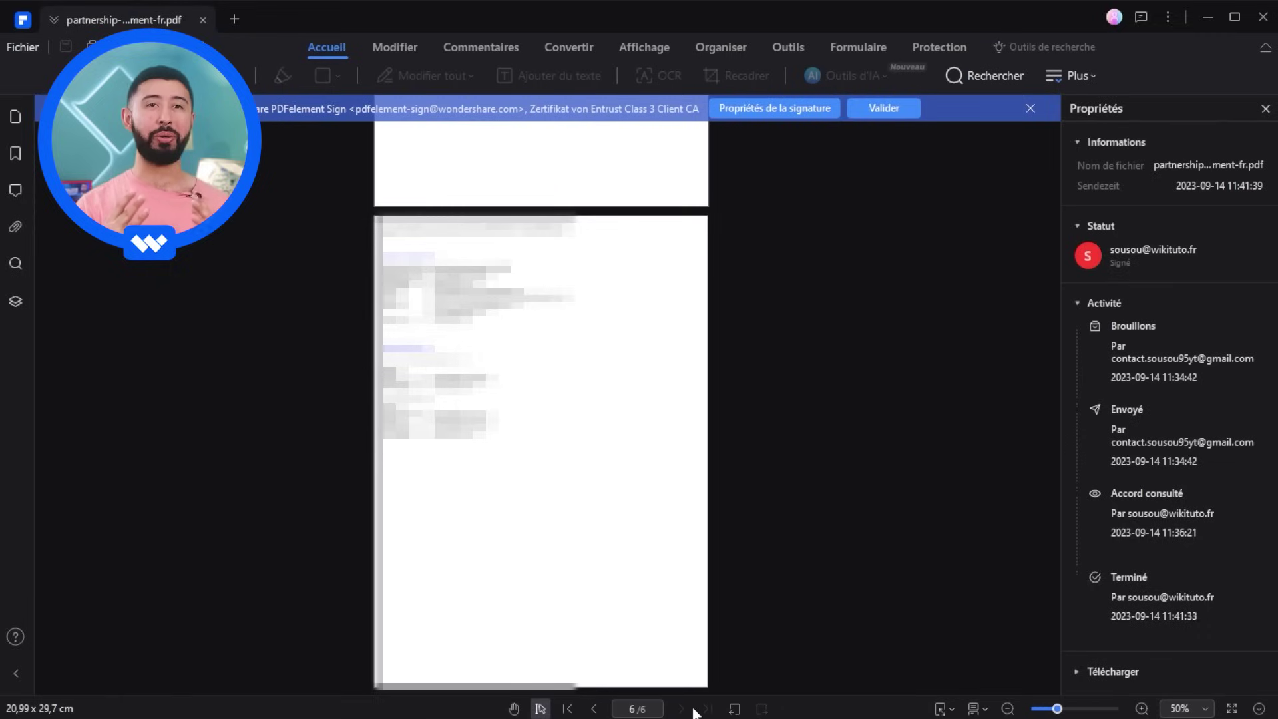
left_click(567, 709)
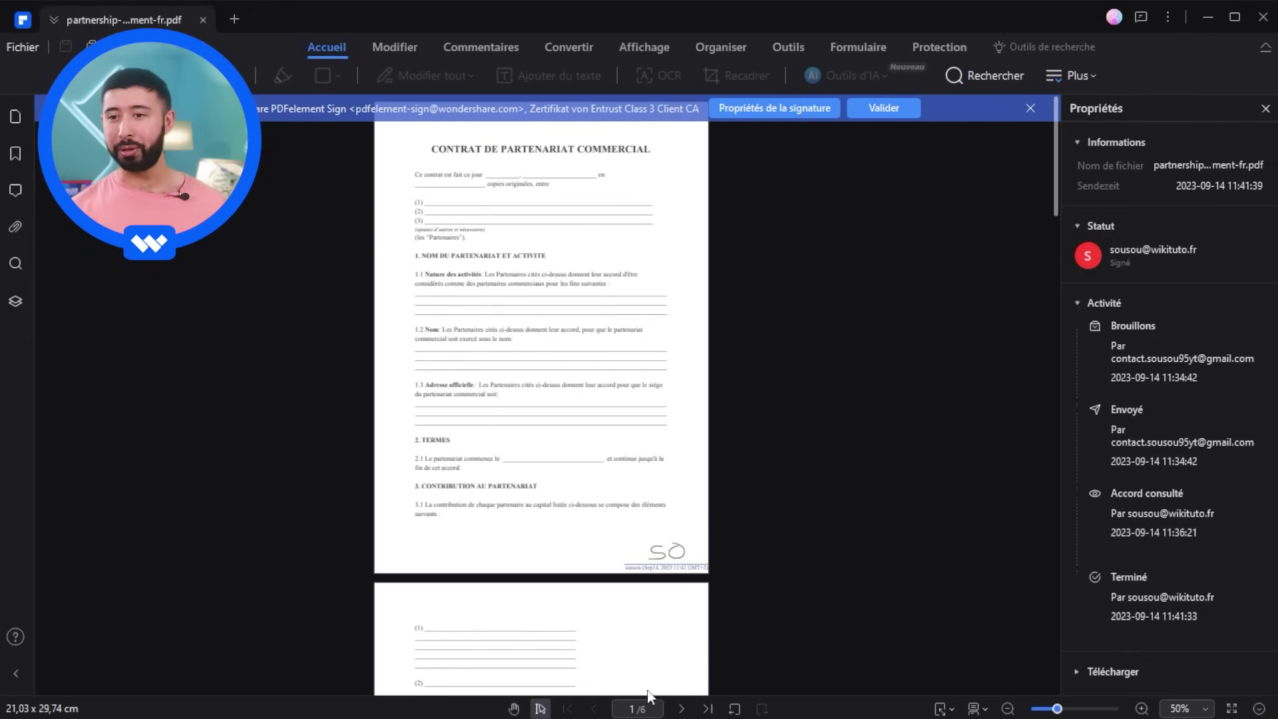
- Zoom page 1 to 100% and validate the document's signature
left_click(1142, 709)
left_click(1142, 708)
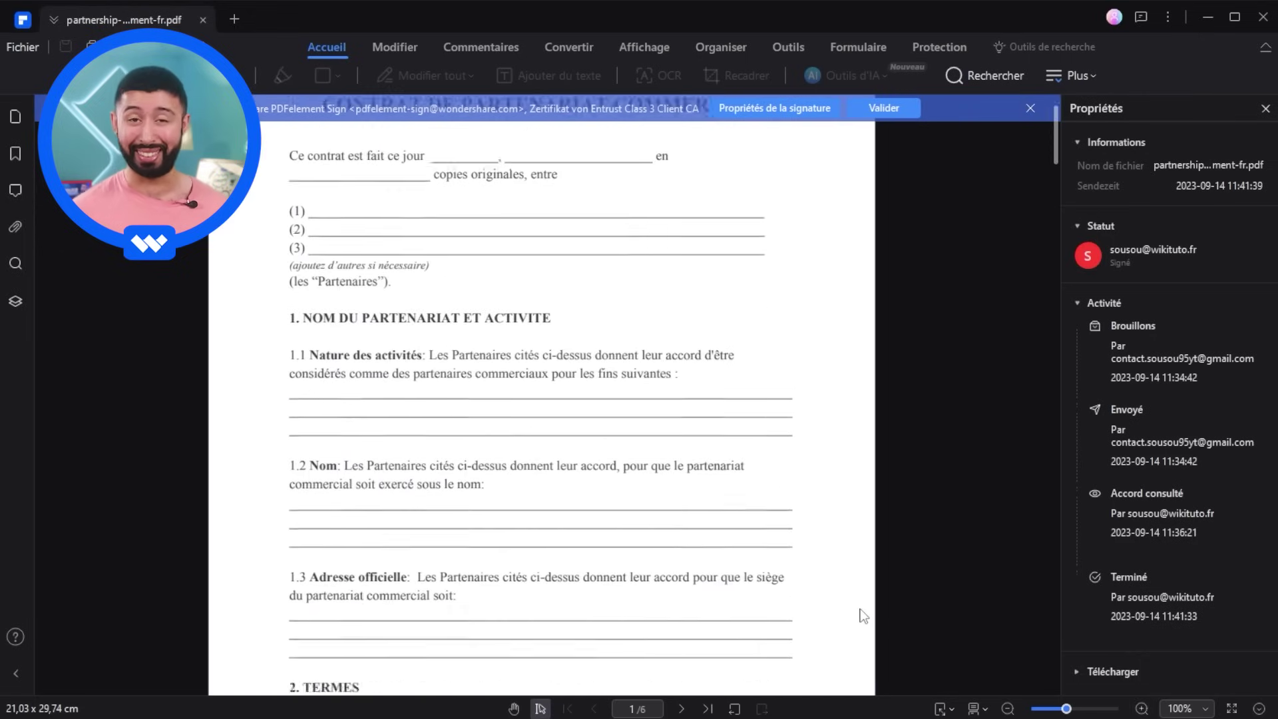
scroll(863, 615, "down", 5)
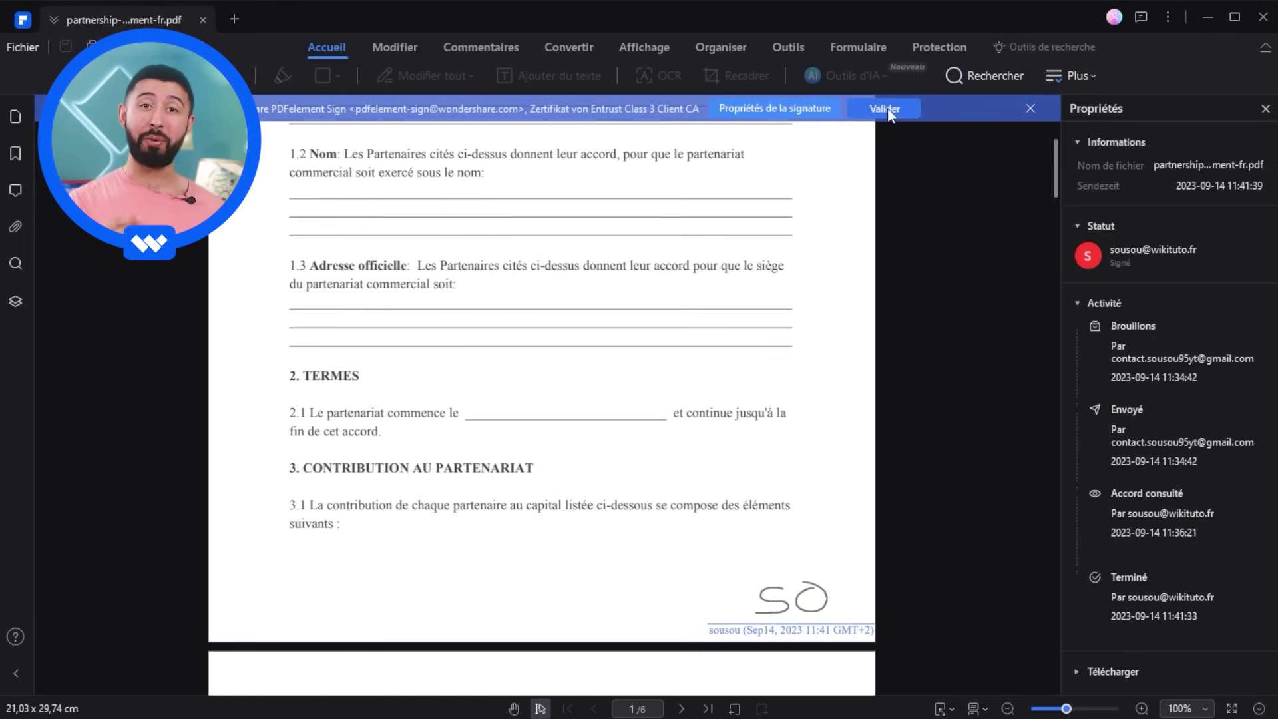
left_click(884, 108)
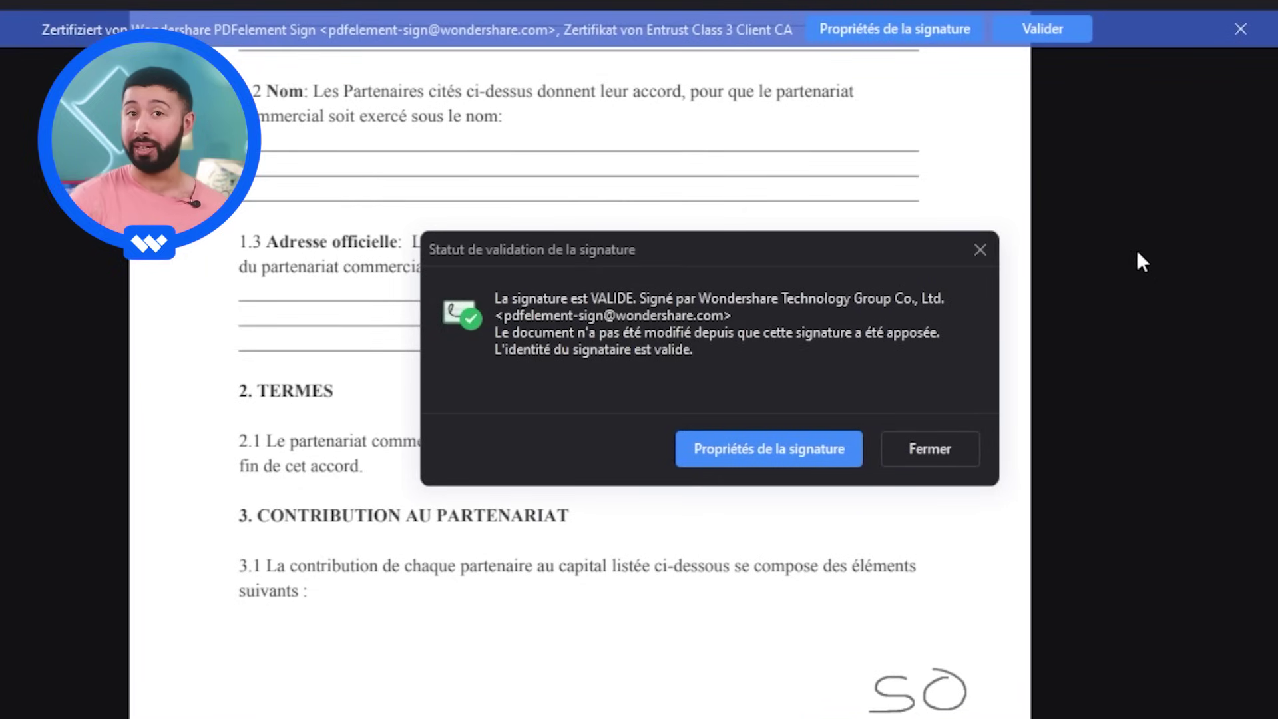
- Open the signature properties and display the signer's Entrust Class 3 certificate
left_click(775, 451)
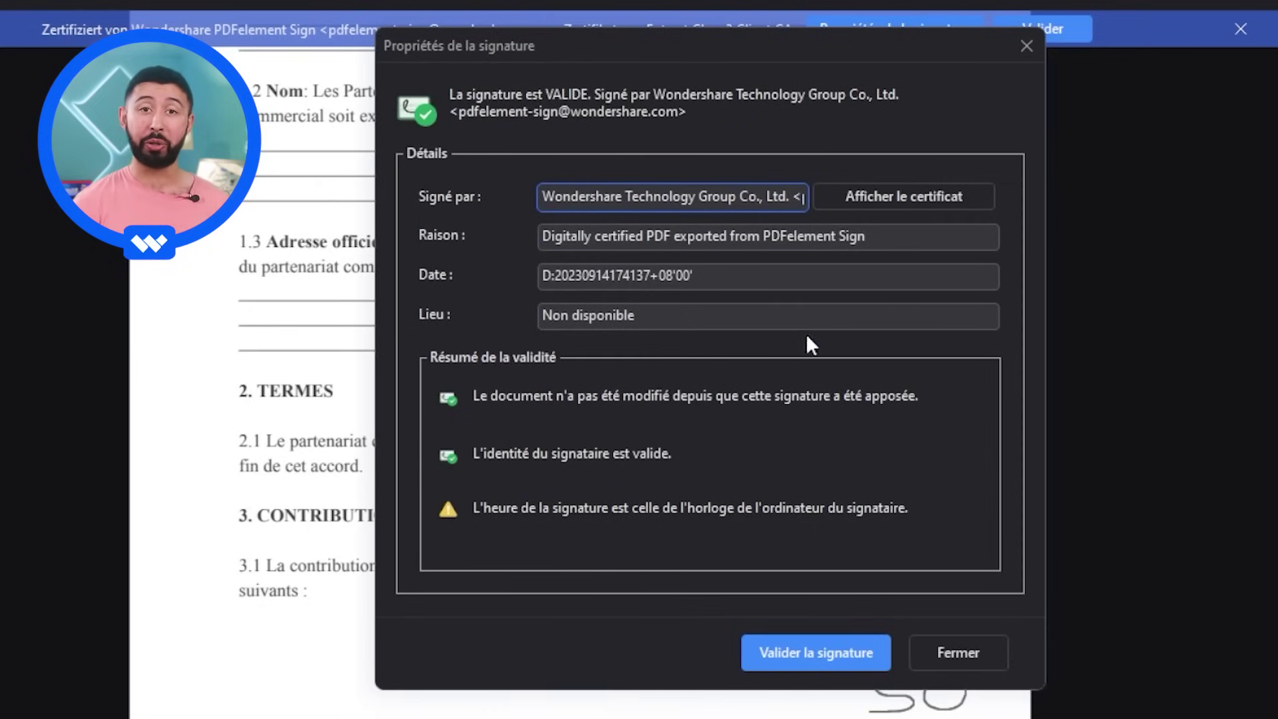
left_click(903, 198)
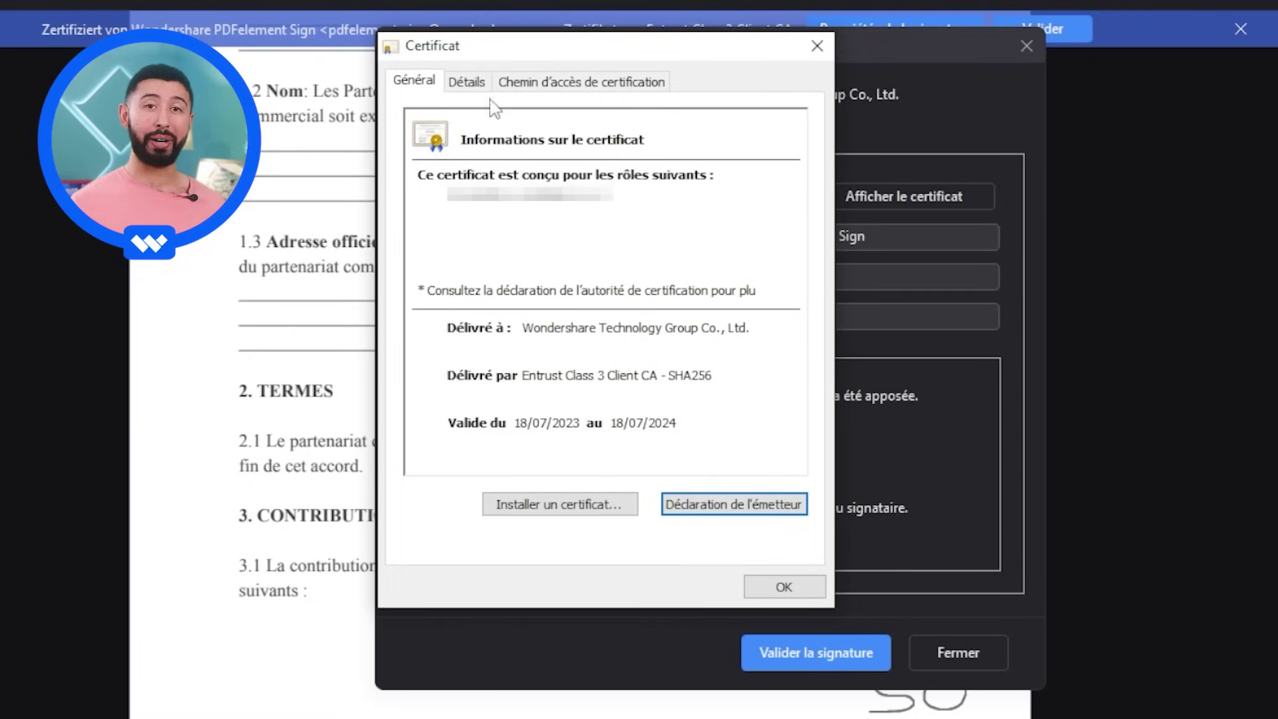
- Review the certificate's certification path, Détails and Général tabs, then close both windows
left_click(609, 83)
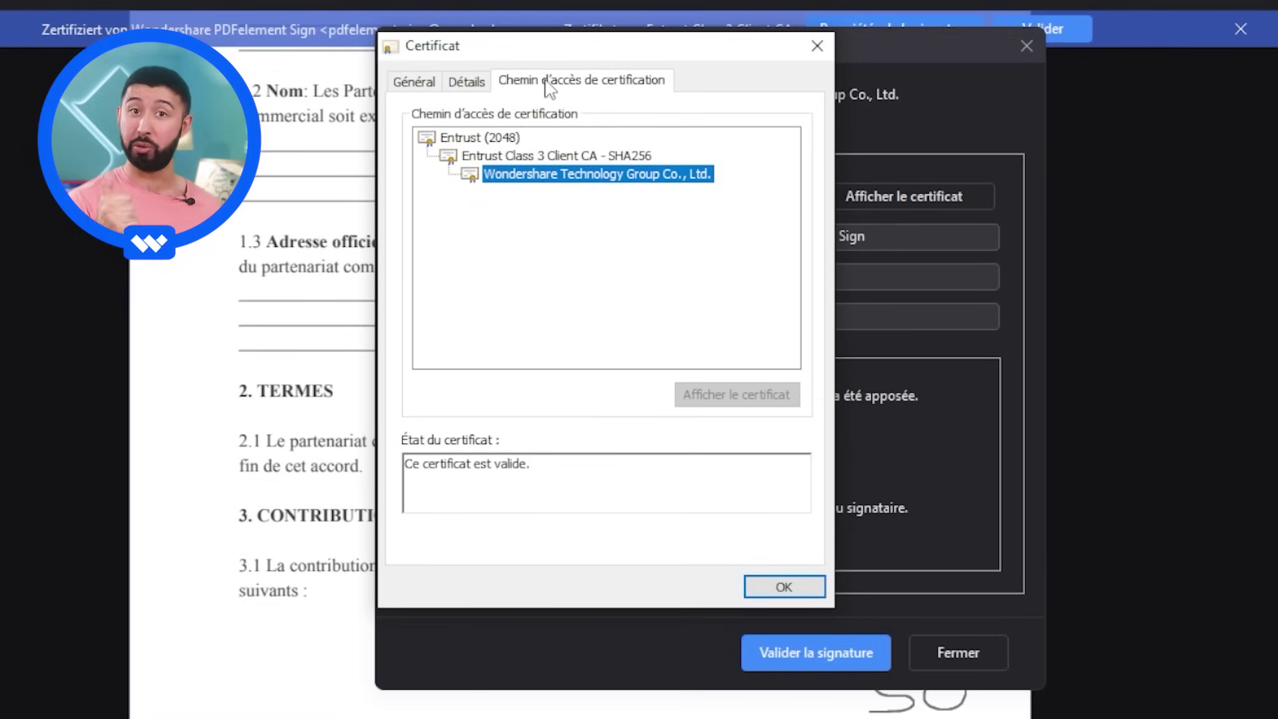
left_click(468, 82)
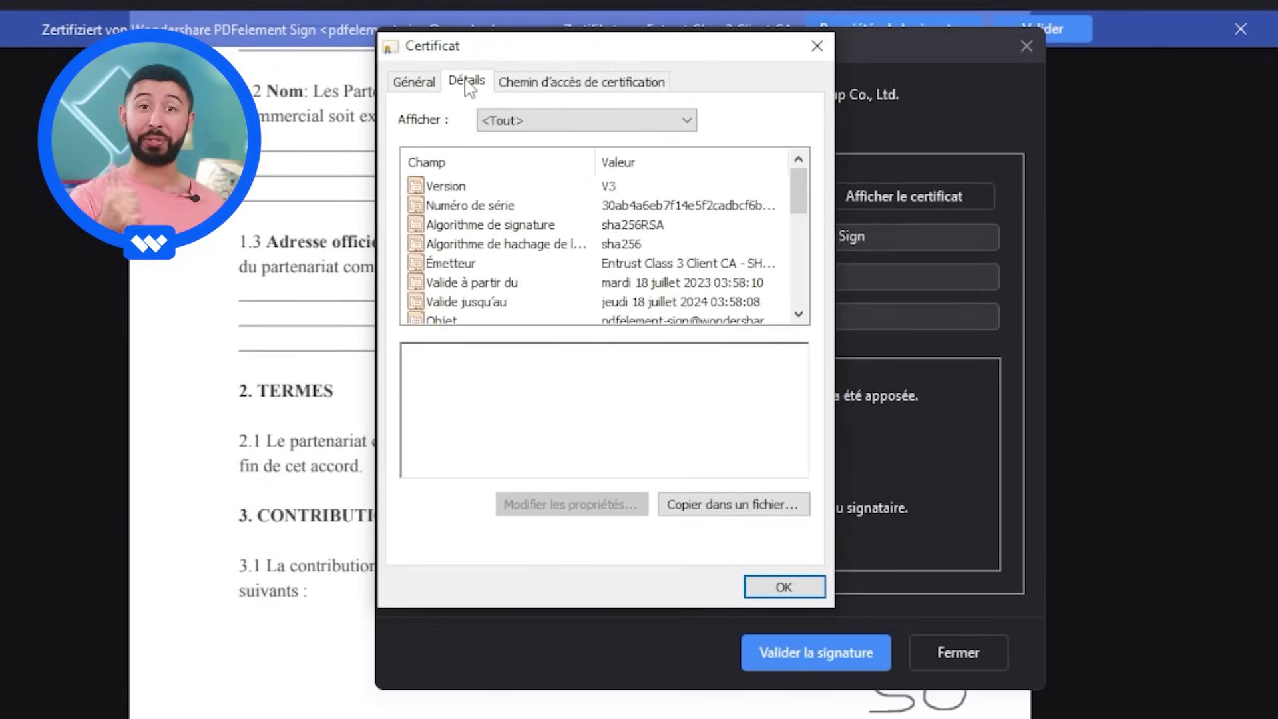
left_click(407, 83)
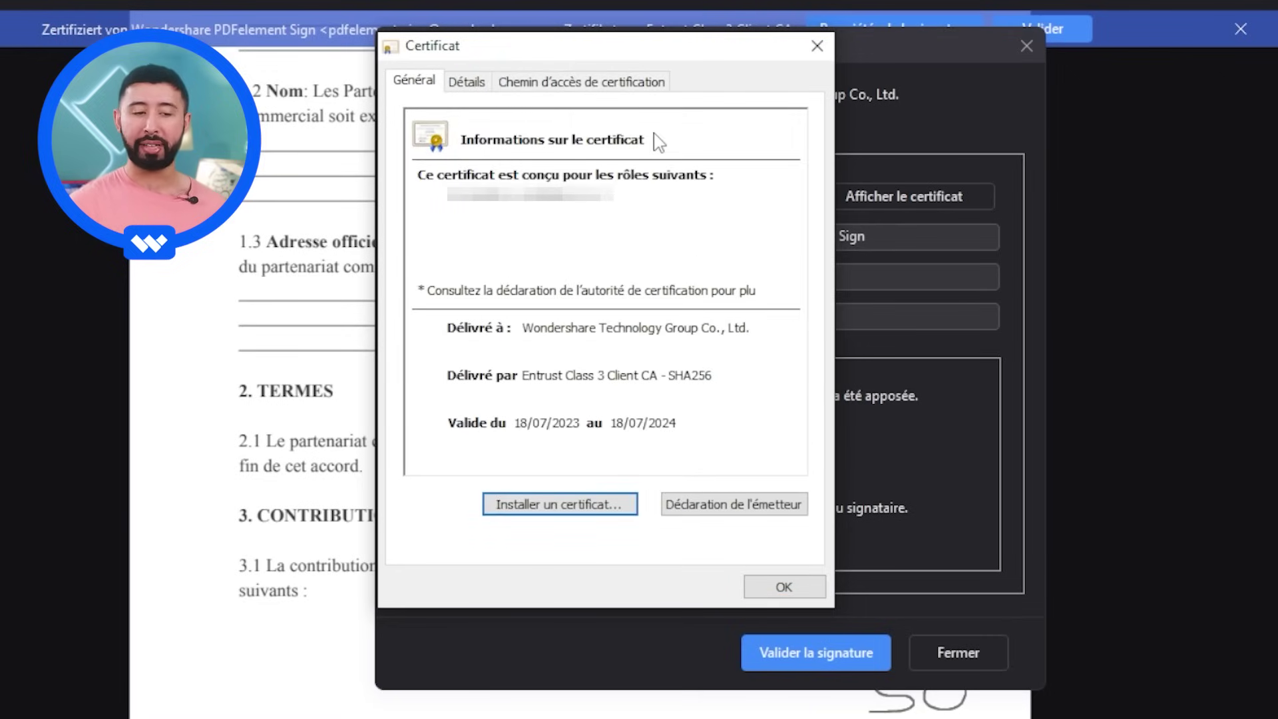
left_click(817, 46)
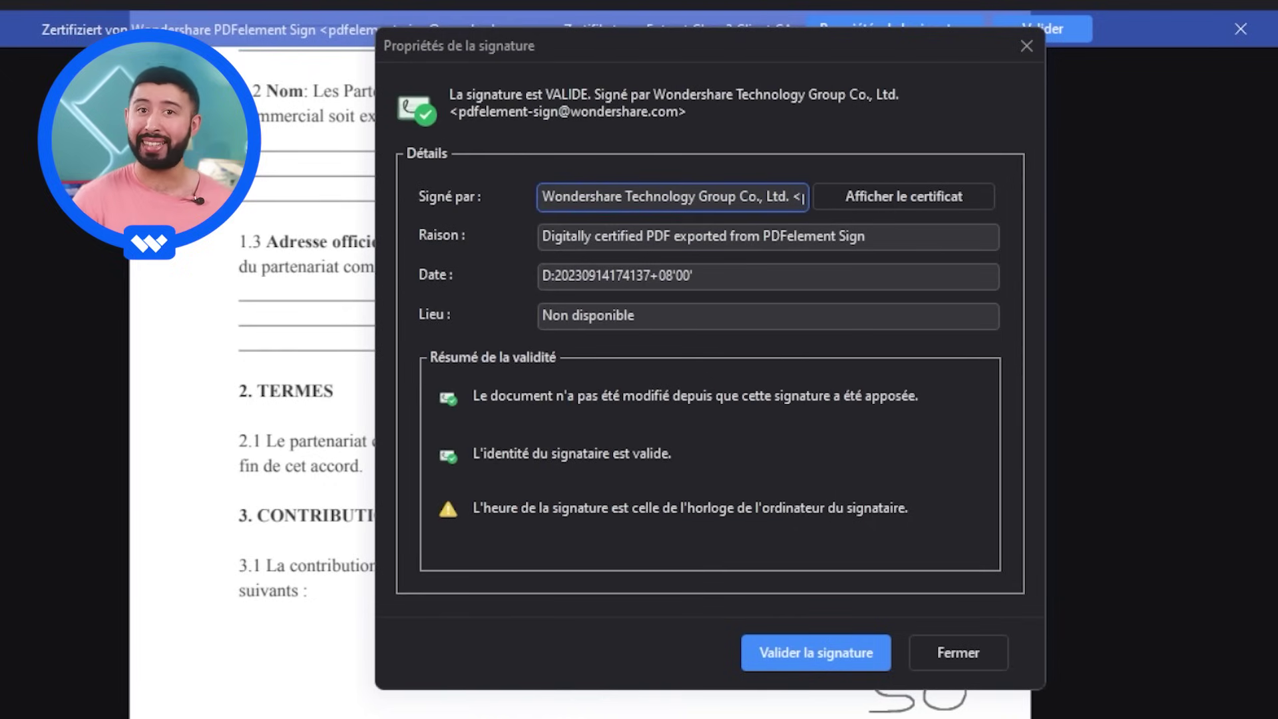
left_click(1026, 46)
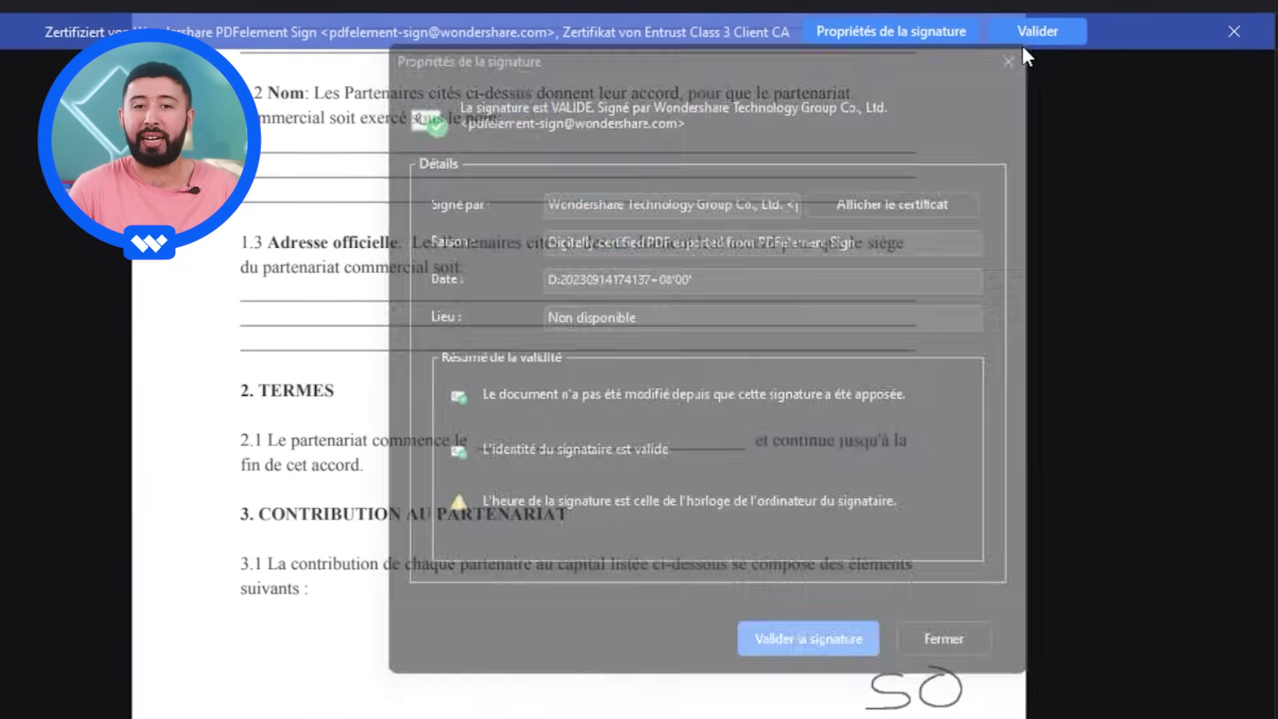